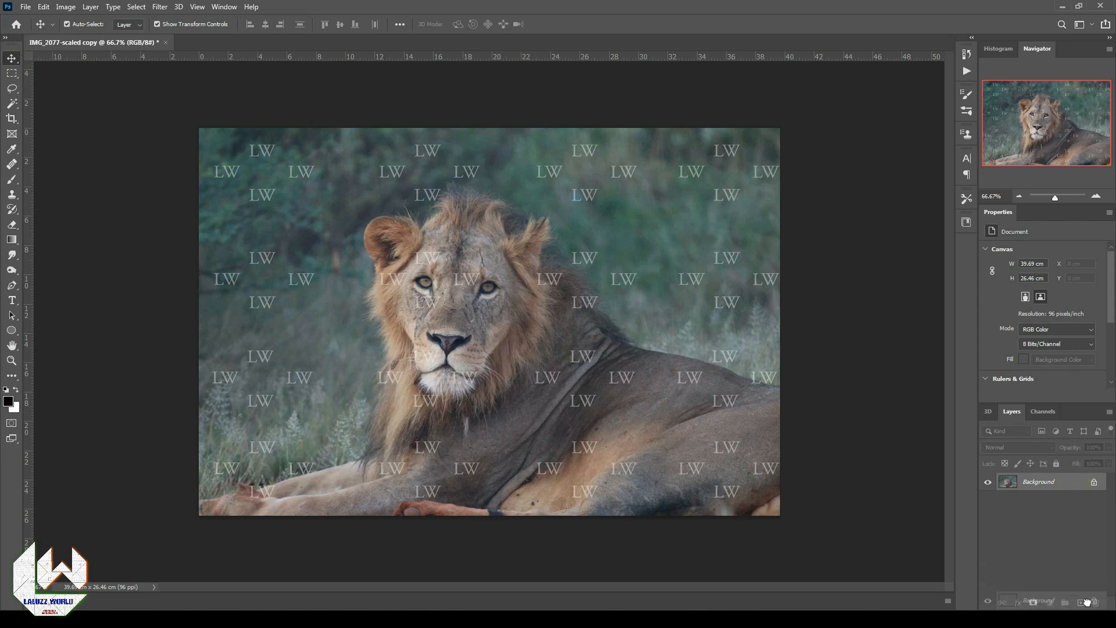
- Reduce the Brush tool's size to 25 and turn on Quick Mask mode for the background copy layer
click(12, 180)
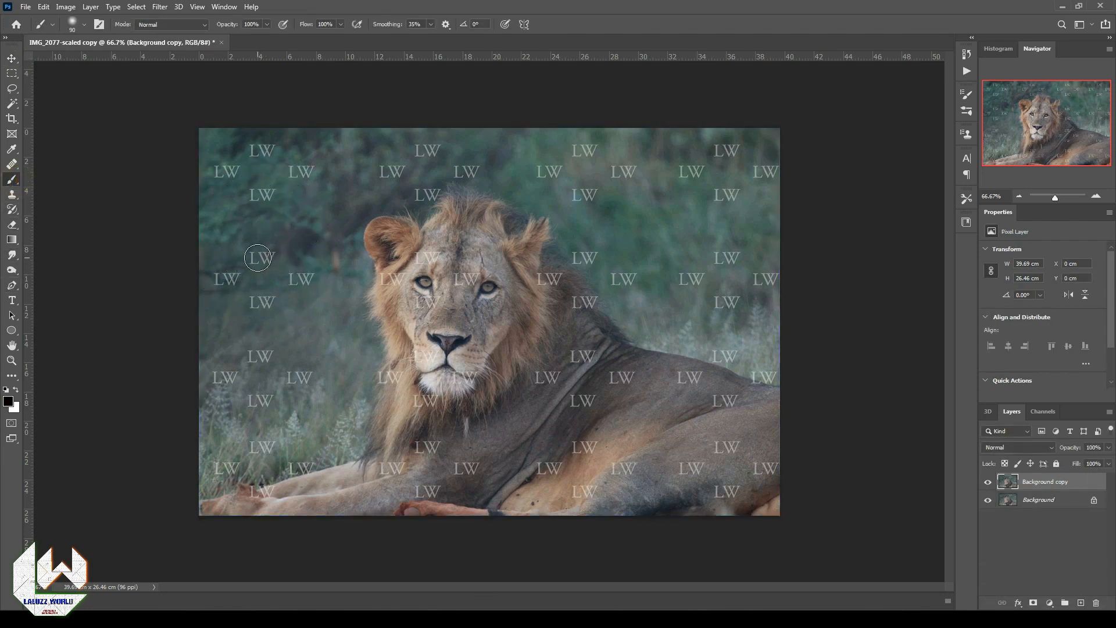
click(1097, 197)
click(1097, 197)
click(994, 89)
key(bracketleft)
key(bracketleft)
key(bracketleft)
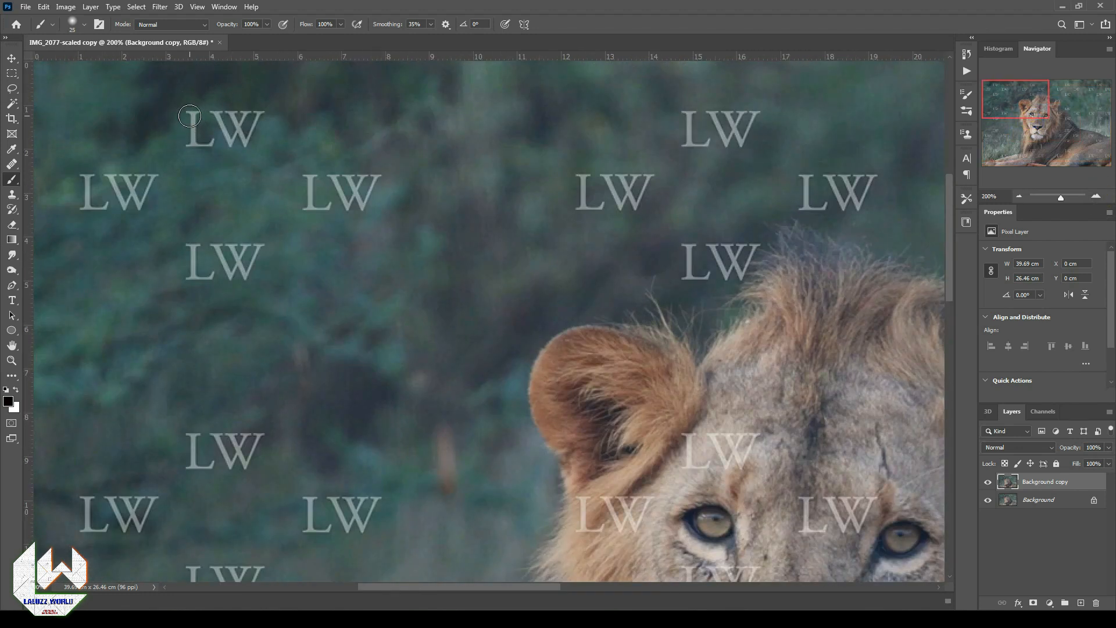
key(q)
- Paint the quick mask over the LW marks in the background at the upper left and above the lion's head
click(195, 116)
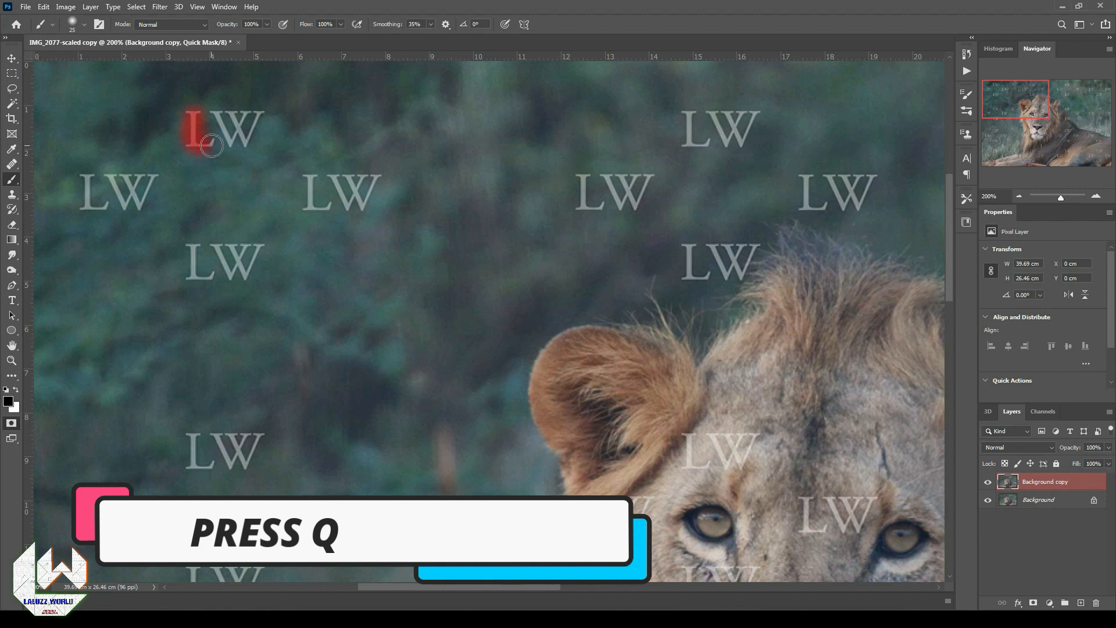
mouse_move(188, 114)
mouse_down()
mouse_move(218, 134)
mouse_move(261, 119)
mouse_up()
mouse_move(85, 177)
mouse_down()
mouse_move(93, 215)
mouse_move(155, 174)
mouse_up()
mouse_move(189, 242)
mouse_down()
mouse_move(246, 274)
mouse_move(265, 248)
mouse_up()
mouse_move(305, 174)
mouse_down()
mouse_move(320, 212)
mouse_move(381, 175)
mouse_up()
drag(579, 175, 654, 175)
mouse_move(680, 113)
mouse_down()
mouse_move(717, 120)
mouse_move(726, 142)
mouse_up()
mouse_move(804, 172)
mouse_down()
mouse_move(847, 176)
mouse_move(806, 205)
mouse_move(869, 174)
mouse_up()
drag(861, 244, 385, 237)
- Extend the quick mask over the remaining LW marks around the top of the lion's head and in the upper background
drag(680, 105, 701, 136)
mouse_move(709, 104)
mouse_down()
mouse_move(729, 127)
mouse_move(751, 104)
mouse_up()
mouse_move(800, 169)
mouse_down()
mouse_move(817, 200)
mouse_move(863, 170)
mouse_up()
drag(679, 239, 702, 268)
mouse_move(708, 239)
mouse_down()
mouse_move(748, 237)
mouse_move(740, 264)
mouse_up()
mouse_move(575, 168)
mouse_down()
mouse_move(594, 198)
mouse_move(642, 169)
mouse_up()
scroll(687, 422, down, 2)
mouse_move(682, 300)
mouse_down()
mouse_move(707, 328)
mouse_move(747, 299)
mouse_up()
drag(801, 359, 818, 392)
mouse_move(825, 361)
mouse_down()
mouse_move(839, 384)
mouse_move(869, 362)
mouse_up()
mouse_move(860, 338)
mouse_down()
mouse_move(505, 392)
mouse_move(505, 475)
mouse_up()
- Paint the quick mask over the LW marks in the green background right of the lion's head
drag(752, 114, 768, 144)
drag(781, 112, 818, 114)
mouse_move(646, 175)
mouse_down()
mouse_move(664, 208)
mouse_move(703, 207)
mouse_up()
drag(753, 243, 767, 279)
mouse_move(780, 247)
mouse_down()
mouse_move(801, 262)
mouse_move(819, 244)
mouse_up()
mouse_move(871, 176)
mouse_down()
mouse_move(885, 212)
mouse_move(934, 181)
mouse_up()
scroll(930, 191, down, 3)
drag(643, 328, 656, 365)
mouse_move(668, 331)
mouse_down()
mouse_move(689, 363)
mouse_move(713, 334)
mouse_up()
mouse_move(754, 264)
mouse_down()
mouse_move(770, 303)
mouse_move(820, 273)
mouse_up()
drag(870, 328, 881, 366)
mouse_move(892, 331)
mouse_down()
mouse_move(916, 366)
mouse_move(939, 334)
mouse_up()
drag(752, 400, 762, 442)
drag(774, 400, 820, 407)
- Shrink the brush to size 8 and mask the LW marks on the grass along the lion's back
scroll(827, 445, down, 3)
key(bracketleft)
key(bracketleft)
key(bracketleft)
mouse_move(743, 420)
mouse_down()
mouse_move(748, 444)
mouse_move(771, 443)
mouse_move(778, 417)
mouse_move(802, 424)
mouse_up()
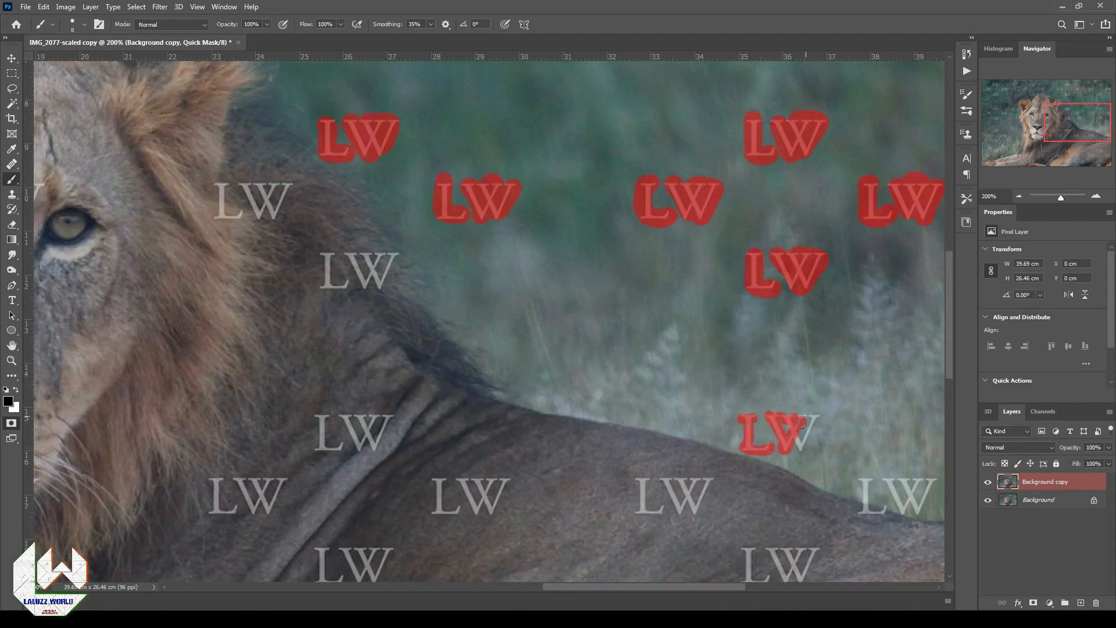
mouse_move(911, 480)
mouse_down()
mouse_move(920, 514)
mouse_move(924, 483)
mouse_up()
- Mask the LW marks on the lion's hindquarters and rear leg
scroll(924, 483, down, 7)
drag(753, 459, 784, 467)
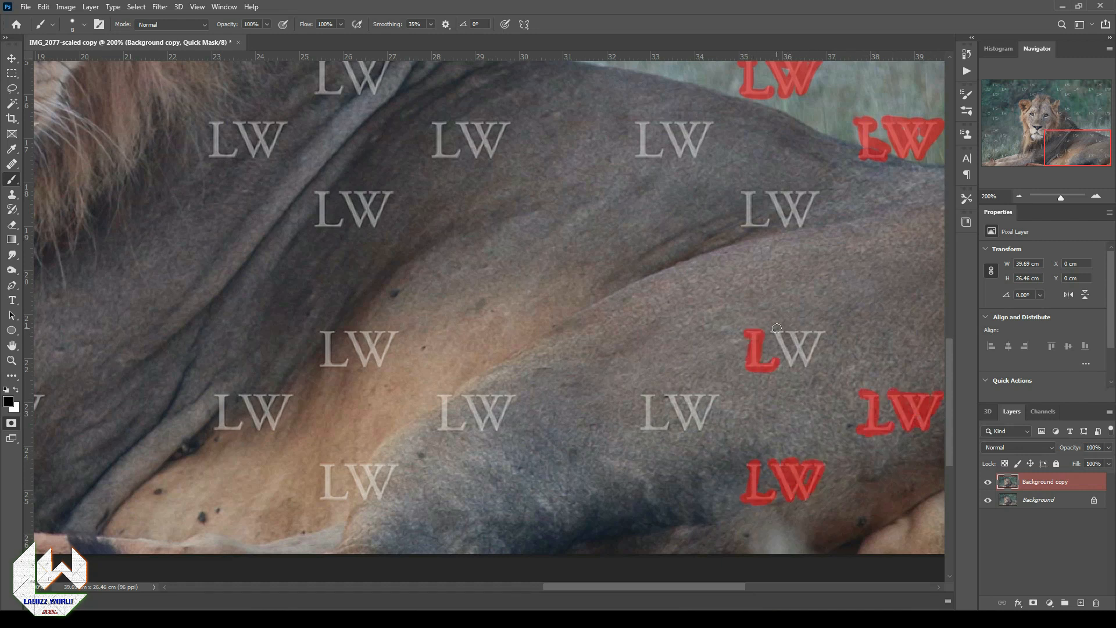
mouse_move(675, 391)
mouse_down()
mouse_move(703, 431)
mouse_move(718, 396)
mouse_up()
scroll(329, 440, down, 1)
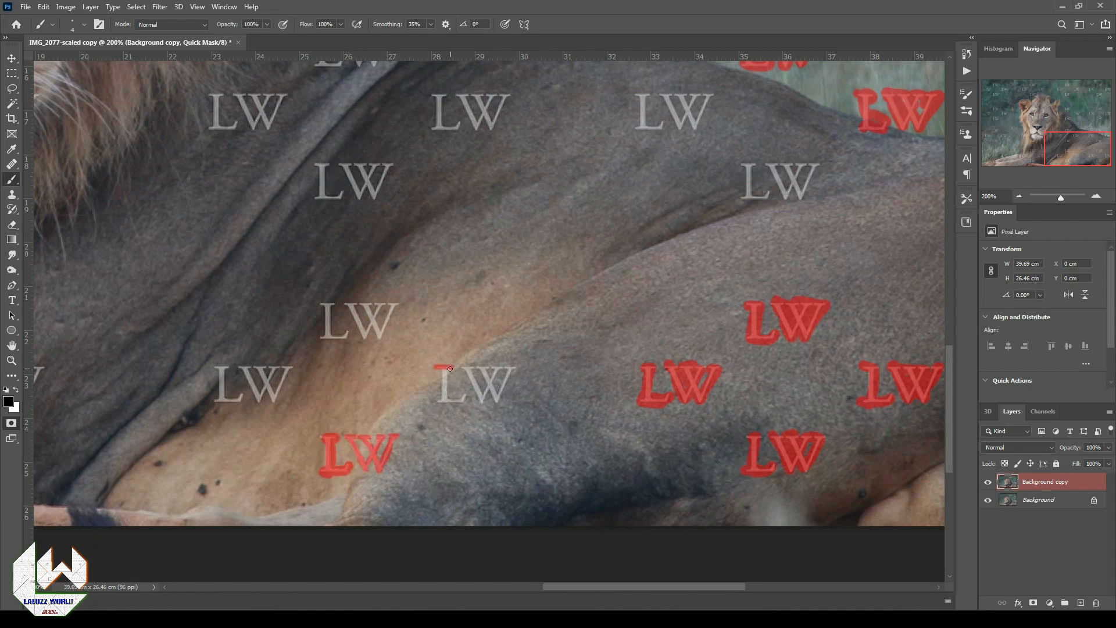
- Enlarge the brush slightly and mask the LW marks on the lion's belly, flank and back
key(bracketright)
drag(462, 368, 509, 368)
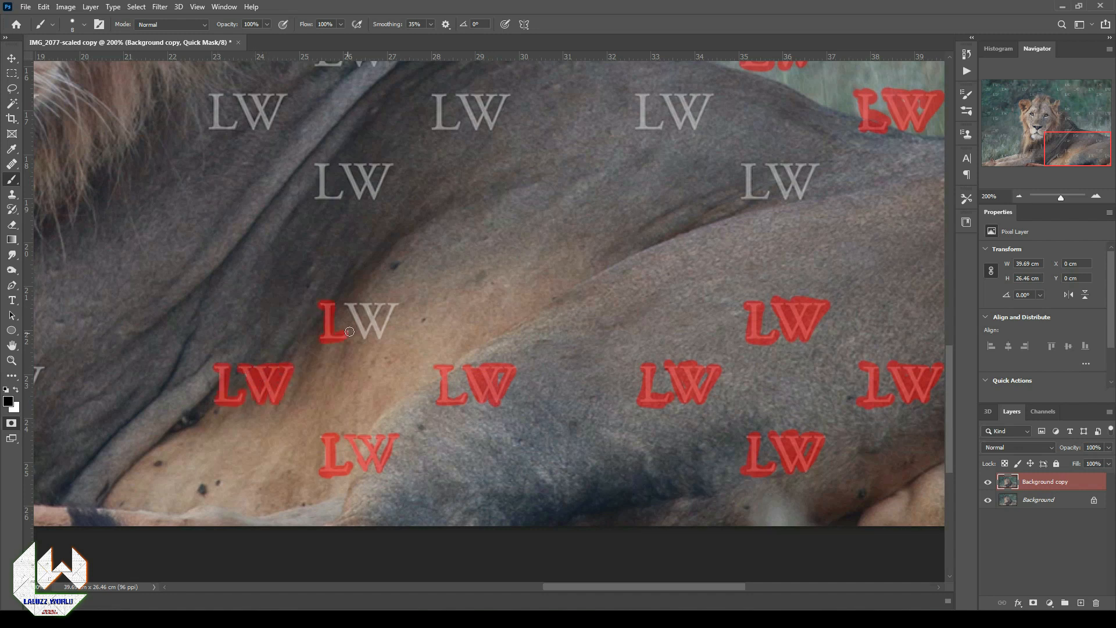
drag(384, 305, 381, 337)
scroll(381, 338, up, 5)
mouse_move(734, 316)
mouse_down()
mouse_move(773, 306)
mouse_move(800, 315)
mouse_up()
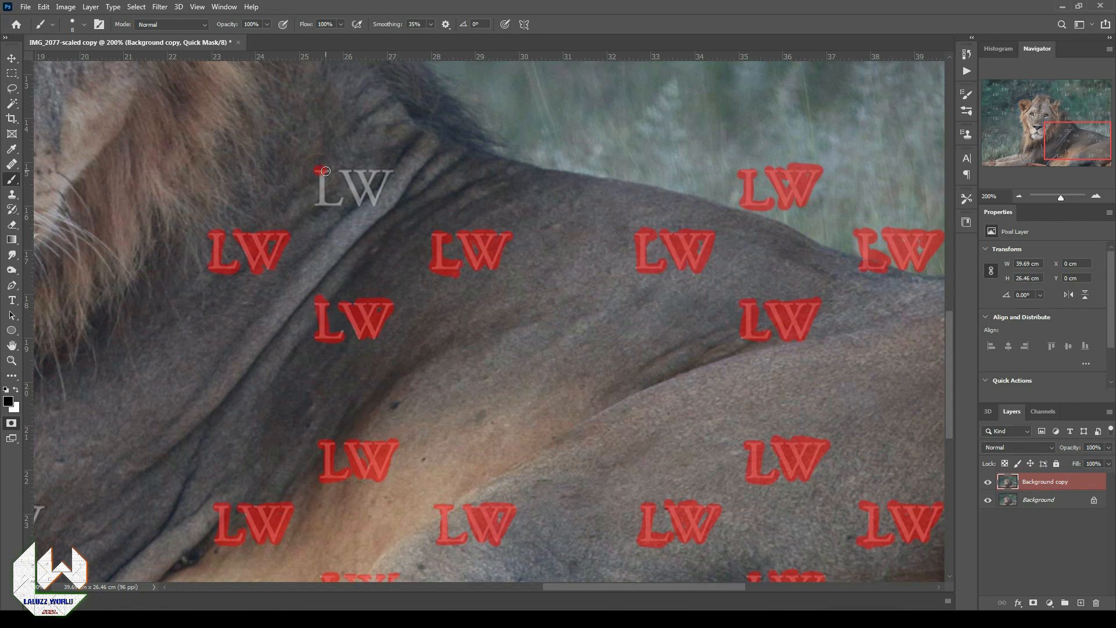
- Mask the LW marks on the lion's mane, cheek, forehead and around the eyes
drag(1067, 146, 1015, 174)
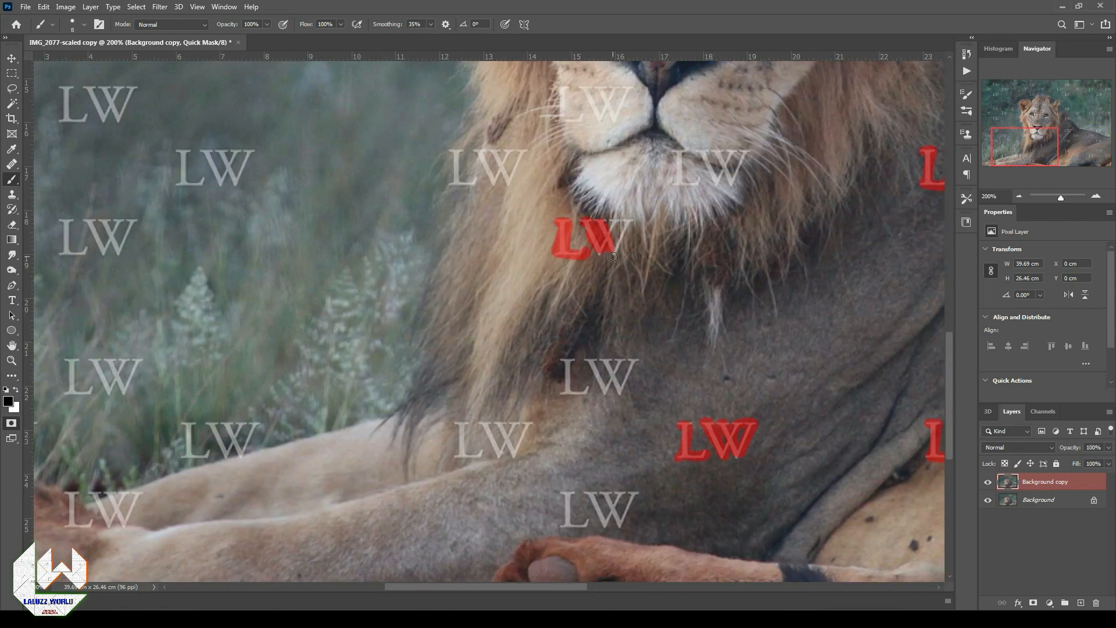
drag(514, 178, 514, 172)
scroll(635, 179, up, 2)
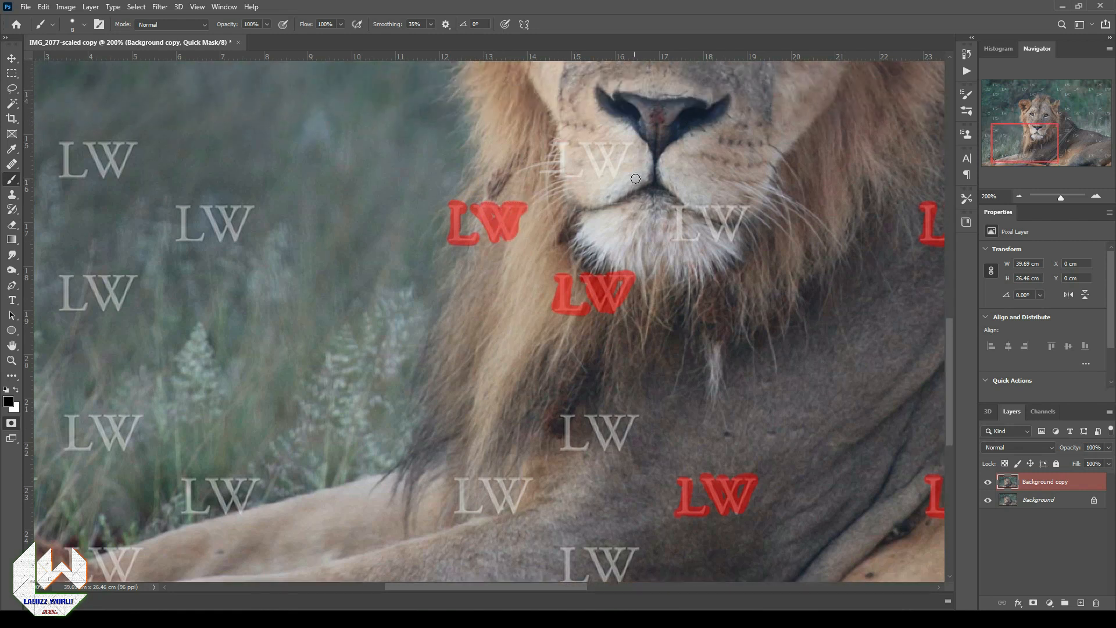
drag(1039, 144, 1045, 119)
drag(466, 335, 490, 370)
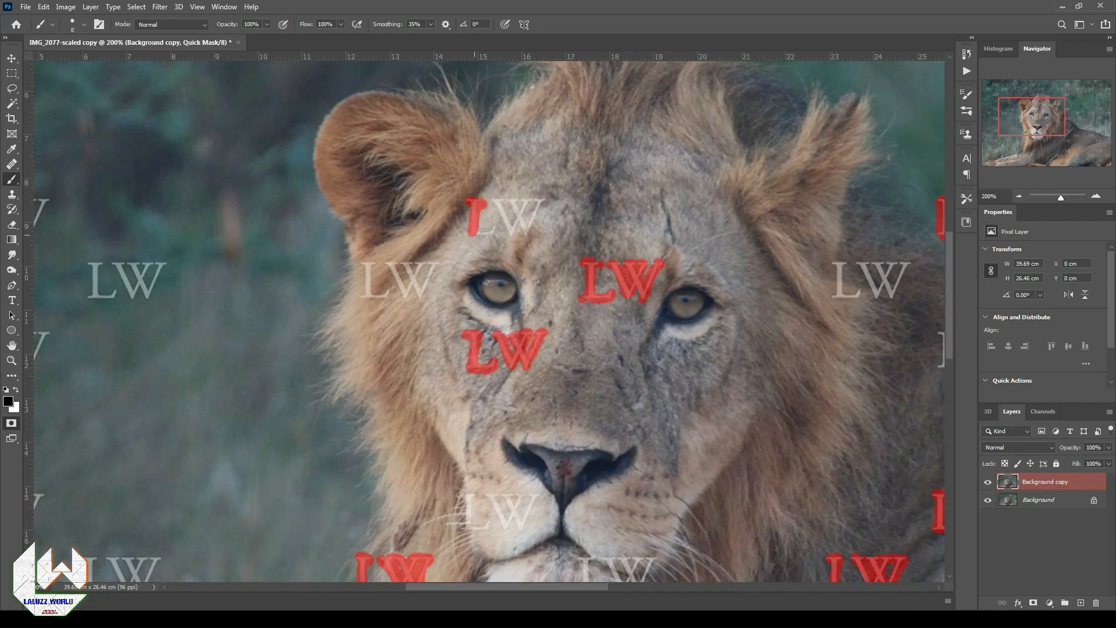
drag(348, 282, 433, 276)
- Mask the LW marks on the lion's chest and front legs and in the grass at the lower left
drag(687, 378, 695, 359)
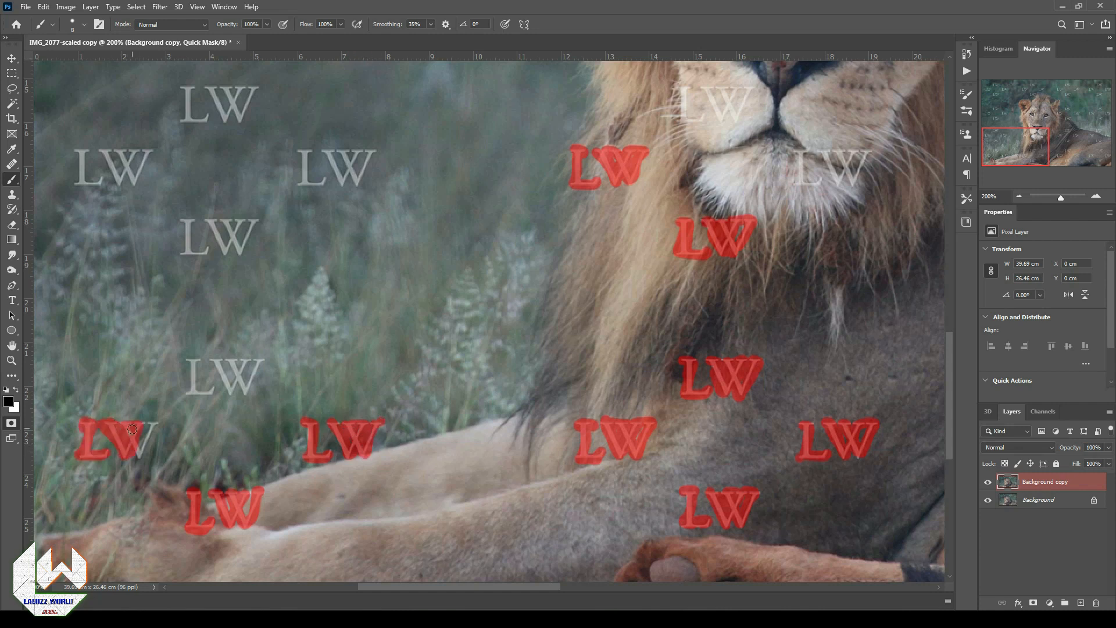
mouse_move(187, 361)
mouse_down()
mouse_move(217, 378)
mouse_move(256, 372)
mouse_up()
click(1014, 126)
drag(1014, 126, 1007, 150)
drag(81, 233, 116, 218)
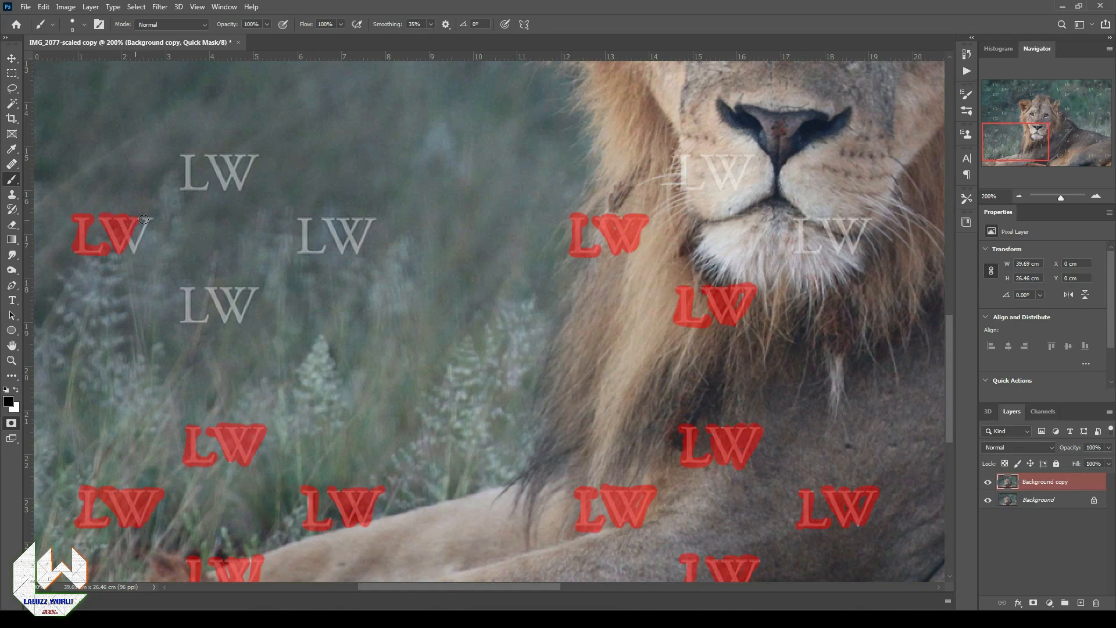
drag(204, 290, 238, 298)
drag(324, 248, 358, 250)
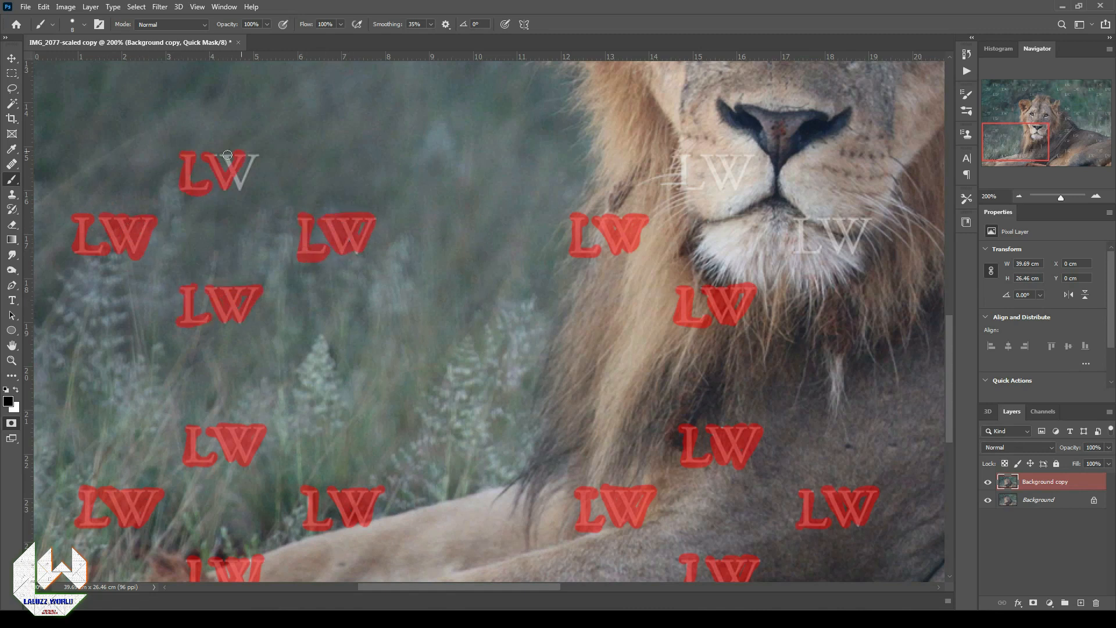
drag(227, 155, 241, 181)
- Mask the three LW marks and their neighbour in the background left of the lion's face
scroll(232, 186, up, 10)
drag(192, 386, 191, 419)
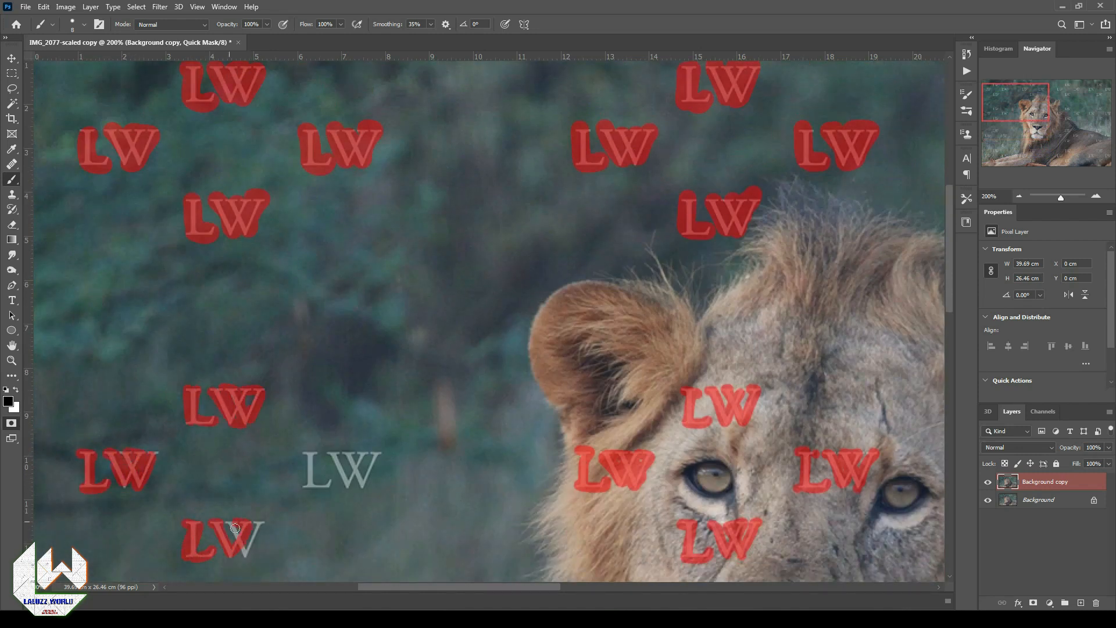
drag(239, 521, 259, 526)
scroll(258, 526, down, 3)
drag(309, 359, 375, 377)
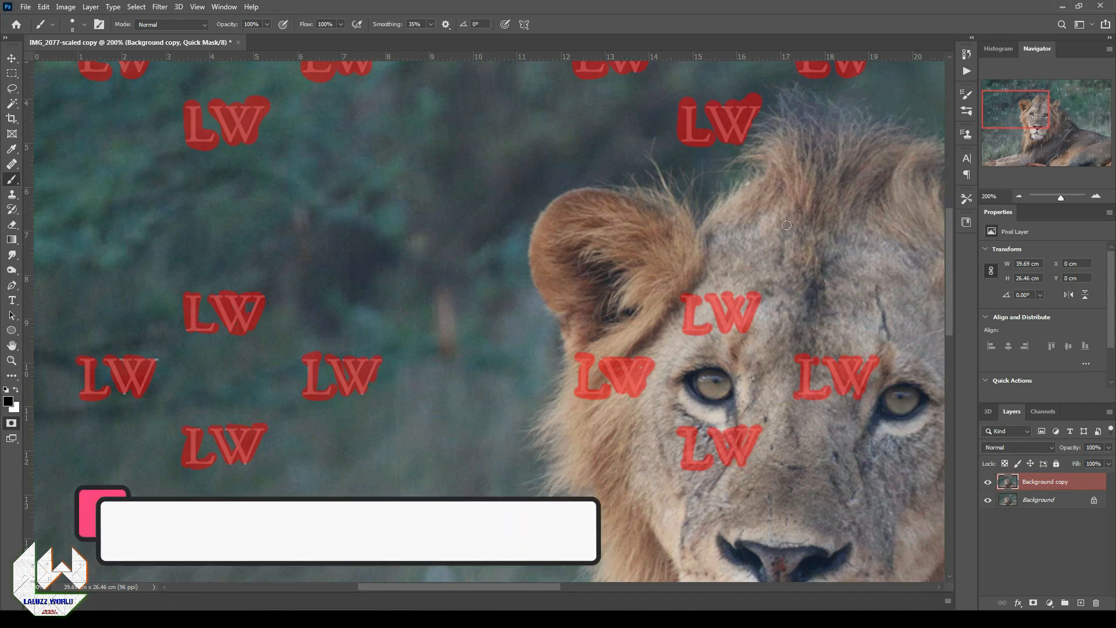
- Leave Quick Mask mode and invert the selection so that only the masked LW marks are selected
key(ctrl+minus)
key(ctrl+minus)
key(q)
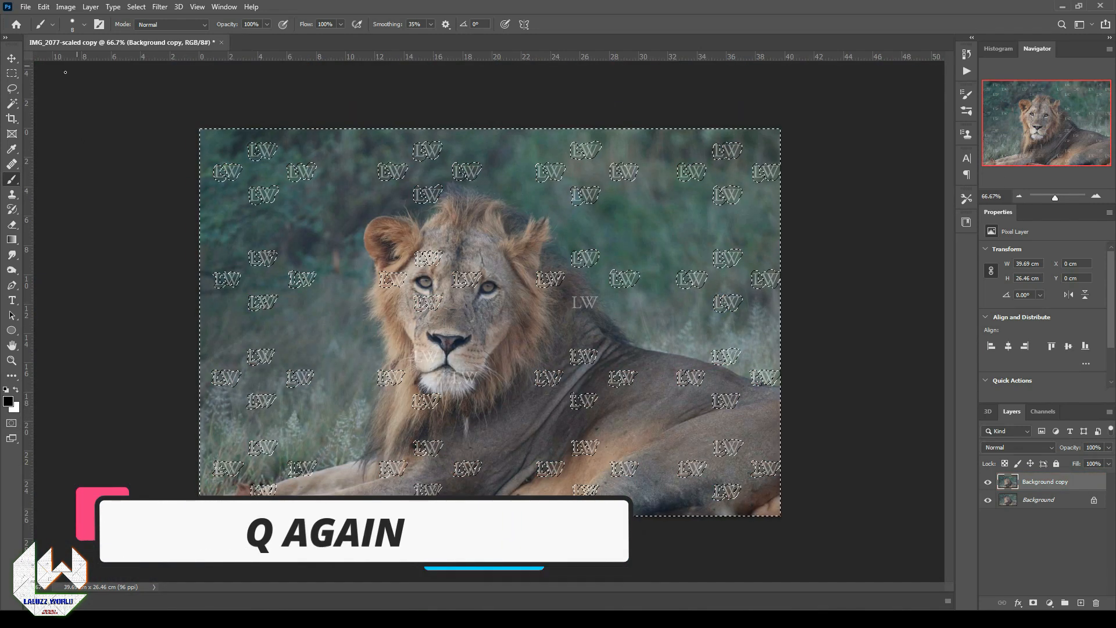
key(m)
right_click(466, 169)
click(487, 182)
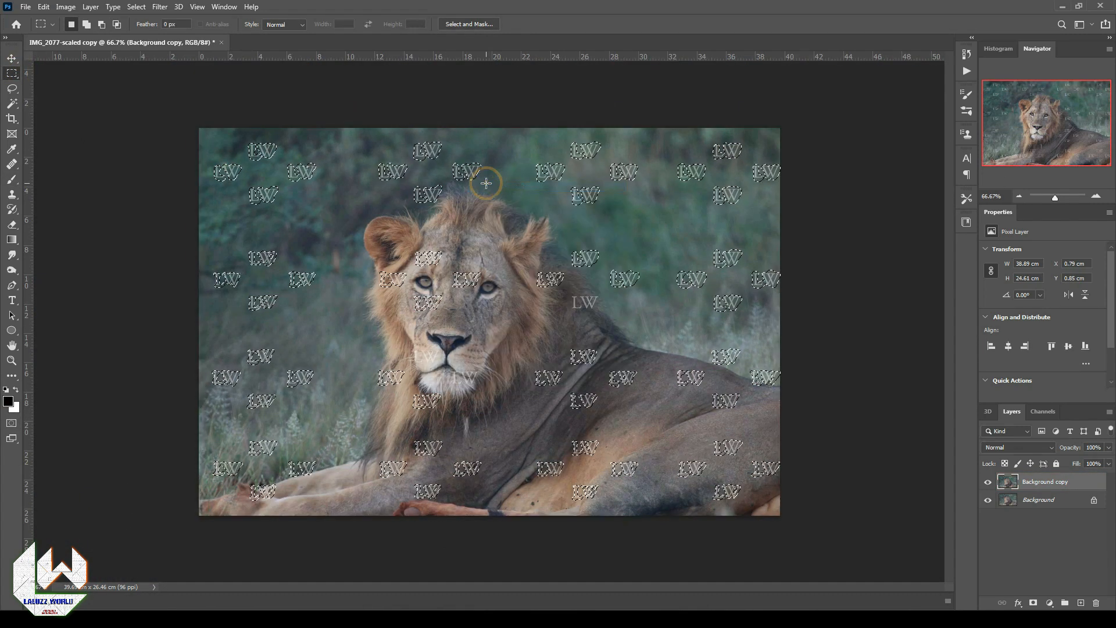
- Run Content-Aware Fill on the selected LW marks with output to a new layer, and deselect
right_click(428, 150)
click(475, 308)
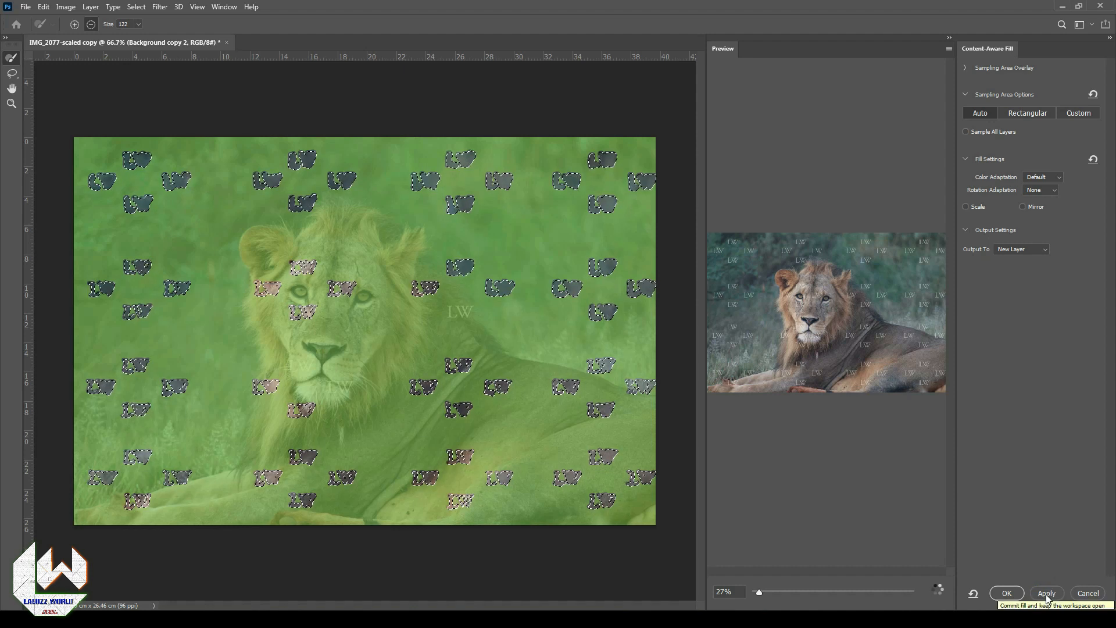
click(1006, 593)
key(ctrl+d)
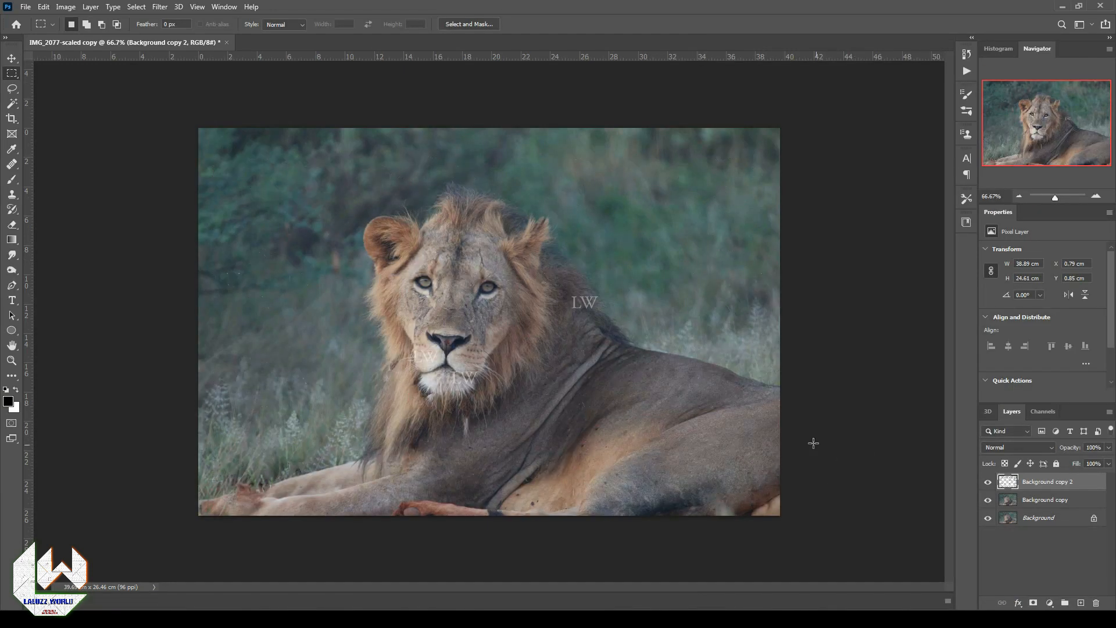
- Add an empty layer and remove the LW mark behind the lion's mane with the Healing Brush, sampling nearby fur
click(1097, 198)
click(1098, 197)
click(12, 164)
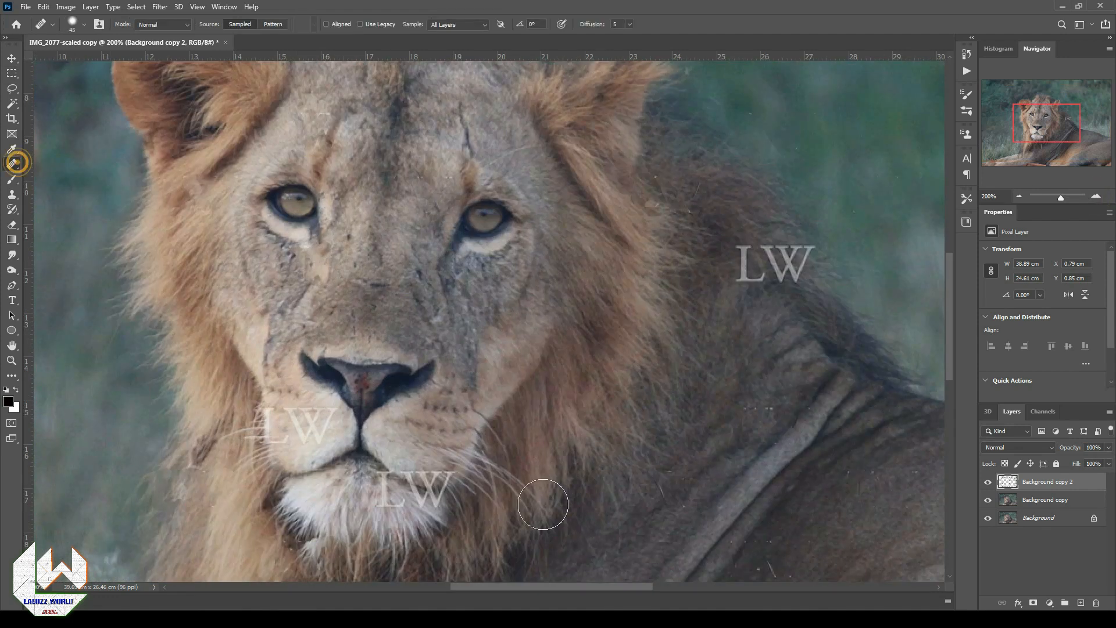
click(1081, 603)
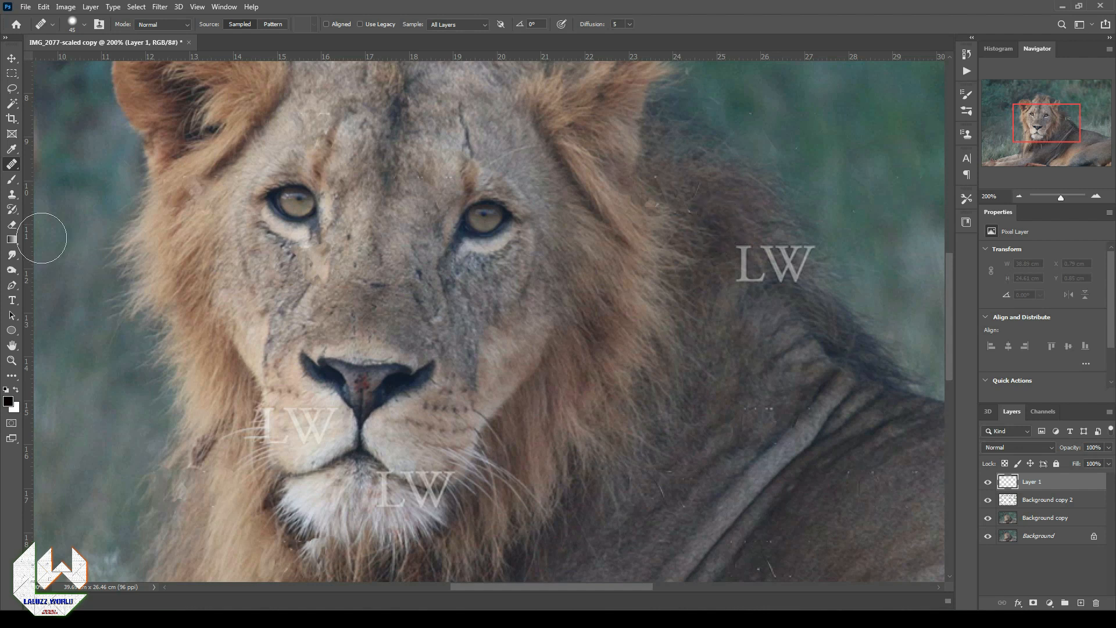
alt+click(723, 215)
drag(739, 250, 792, 255)
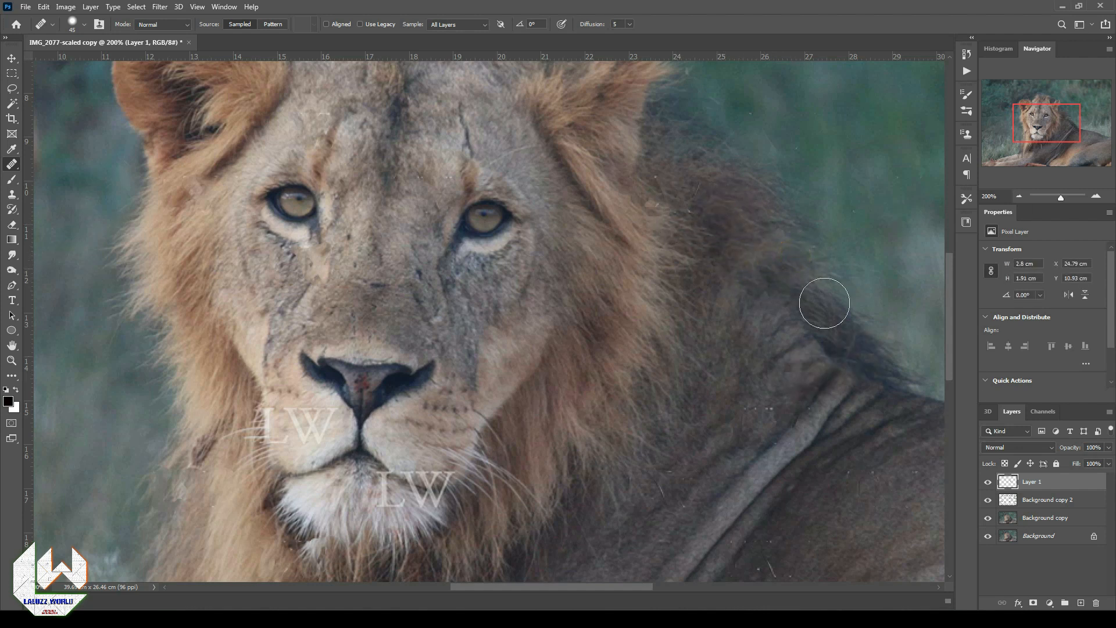
drag(1054, 124, 1075, 136)
drag(654, 314, 602, 293)
key(ctrl+z)
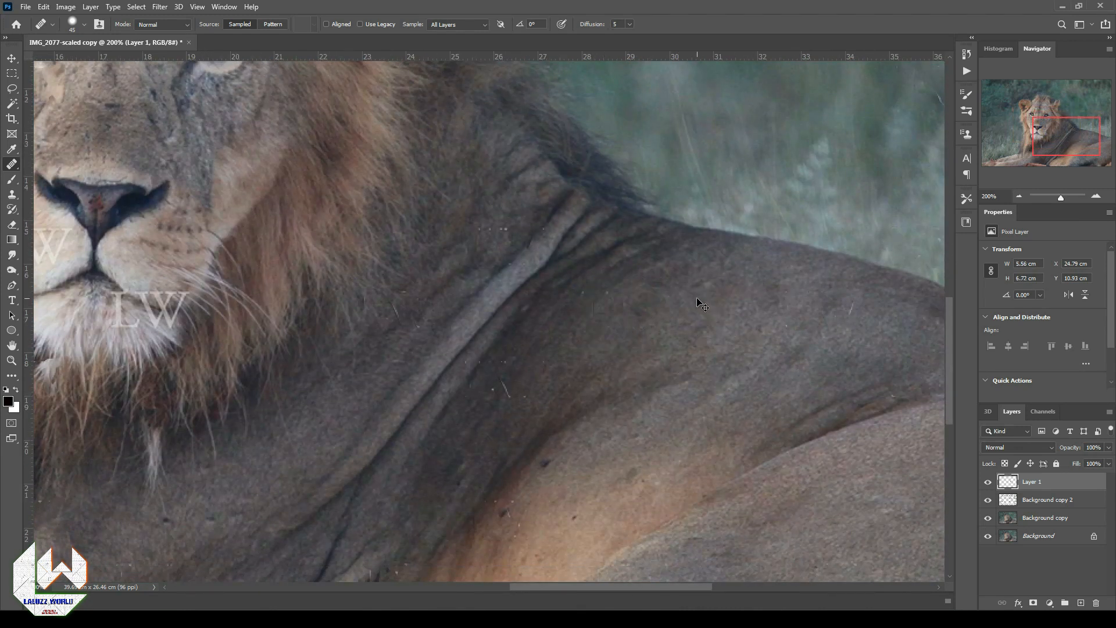
- Adjust the healing brush tip and heal the leftover specks on the lion's shoulder and flank using clean fur samples
click(82, 29)
drag(77, 86, 65, 85)
click(496, 229)
alt+click(527, 195)
click(502, 228)
alt+click(564, 217)
click(547, 225)
alt+click(583, 388)
click(515, 388)
alt+click(499, 329)
click(473, 358)
- Heal the leftover mark traces in the background left of the lion's face, sampling clean areas nearby
mouse_move(1068, 135)
mouse_down()
mouse_move(1080, 147)
mouse_move(1080, 105)
mouse_move(1055, 140)
mouse_move(1030, 147)
mouse_move(1016, 109)
mouse_up()
alt+click(219, 258)
drag(250, 313, 207, 326)
alt+click(64, 360)
drag(85, 375, 149, 369)
mouse_move(247, 456)
mouse_down()
mouse_move(302, 380)
mouse_move(364, 392)
mouse_up()
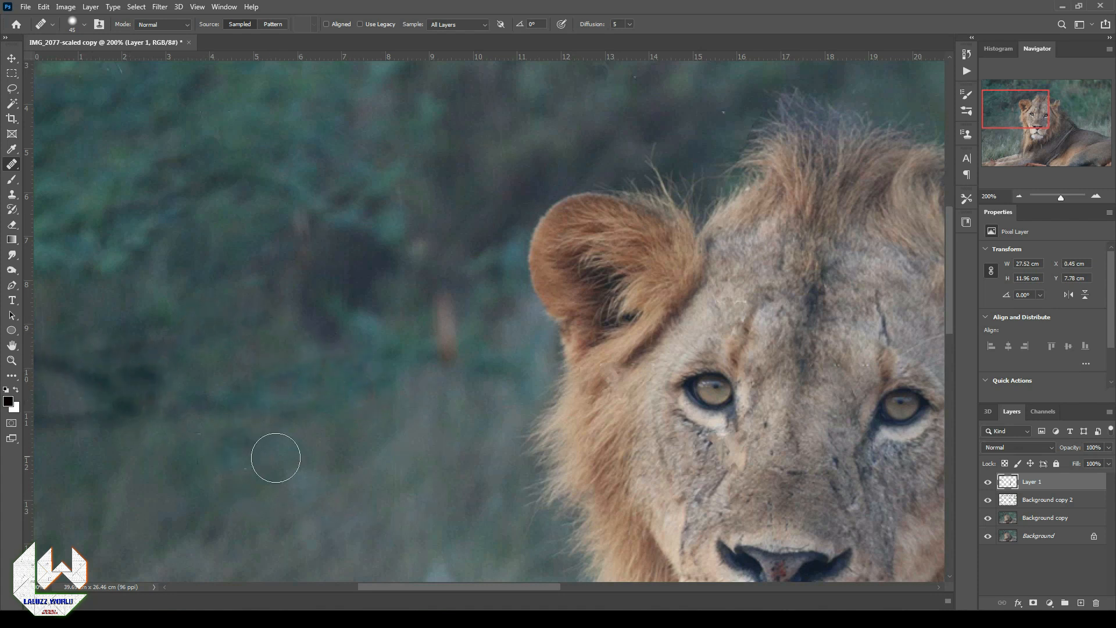
- Heal the leftover specks in the dark green background above the lion with the Healing Brush, sampling clean foliage
scroll(418, 286, up, 5)
key(s)
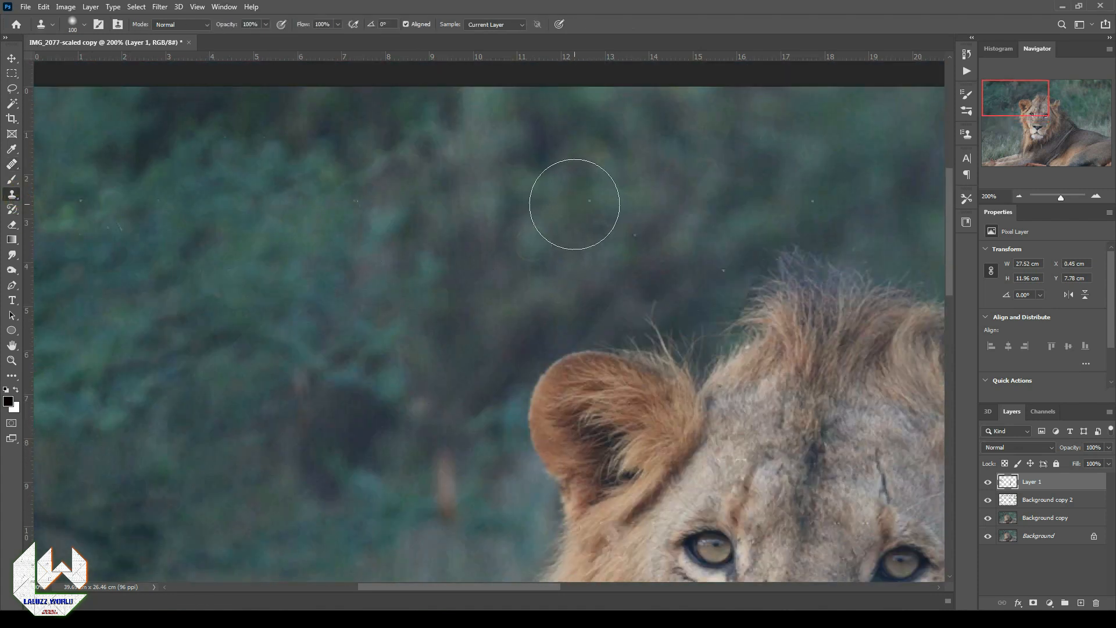
right_click(12, 165)
click(52, 176)
alt+click(556, 214)
click(591, 199)
click(640, 233)
click(727, 264)
click(813, 204)
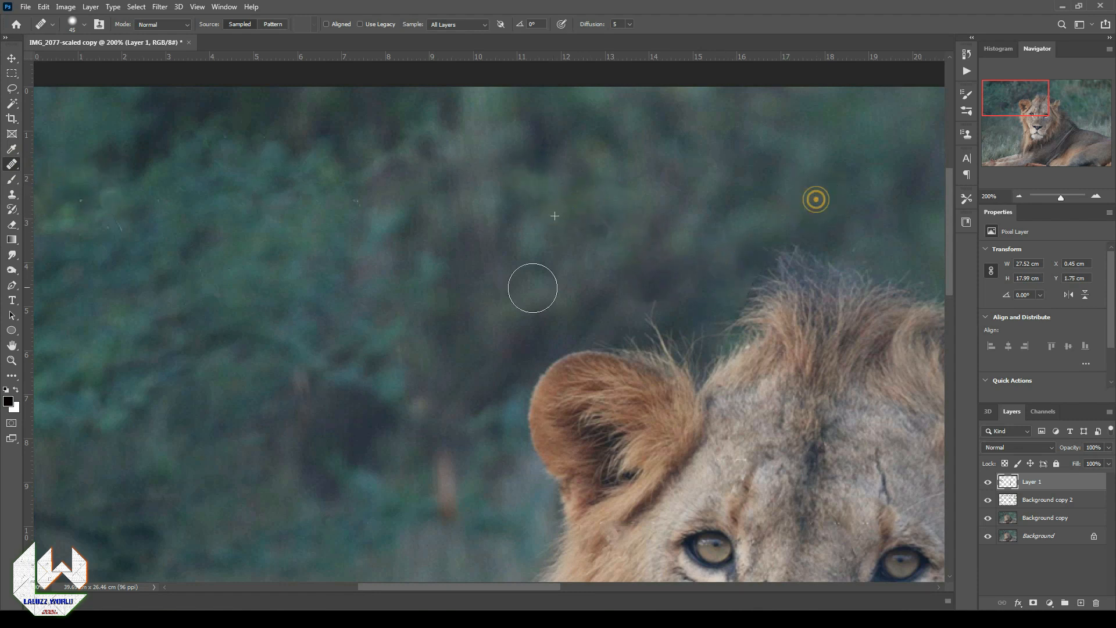
click(108, 202)
- Heal the leftover specks in the grass at the lower left and on the lion's mane and chest
drag(992, 80, 997, 152)
click(177, 155)
click(349, 168)
click(704, 90)
click(376, 238)
click(191, 122)
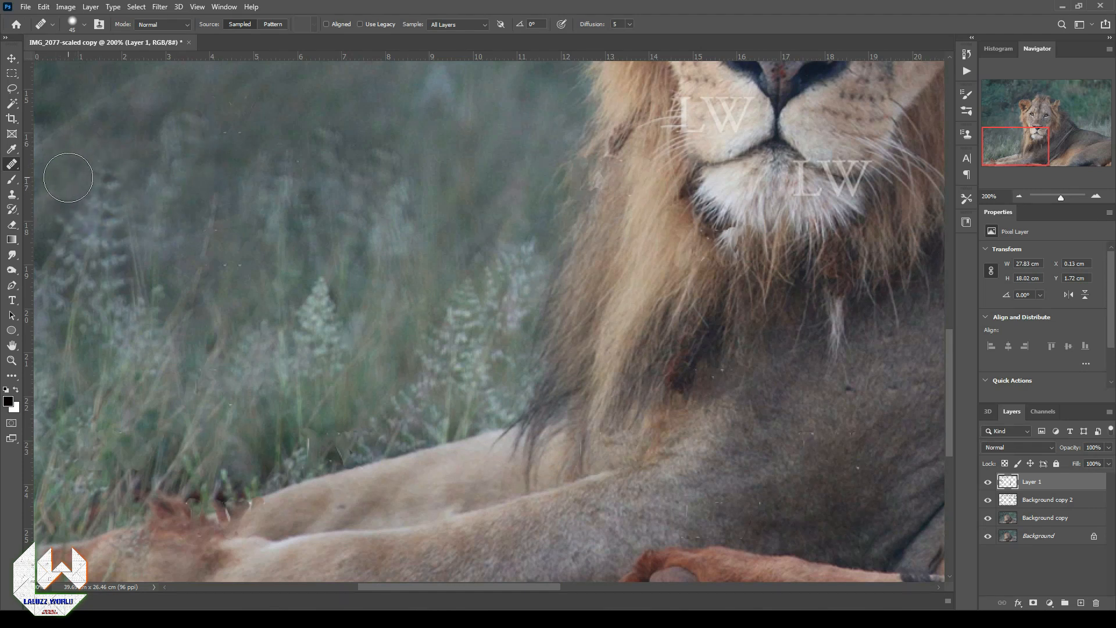
click(212, 101)
click(229, 263)
click(299, 172)
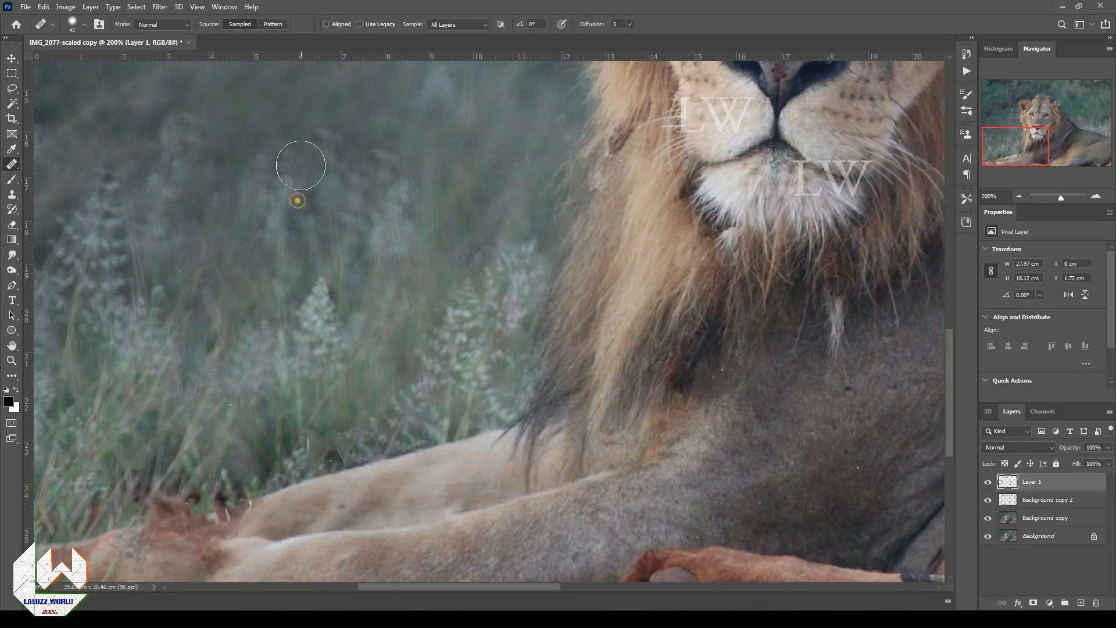
click(621, 175)
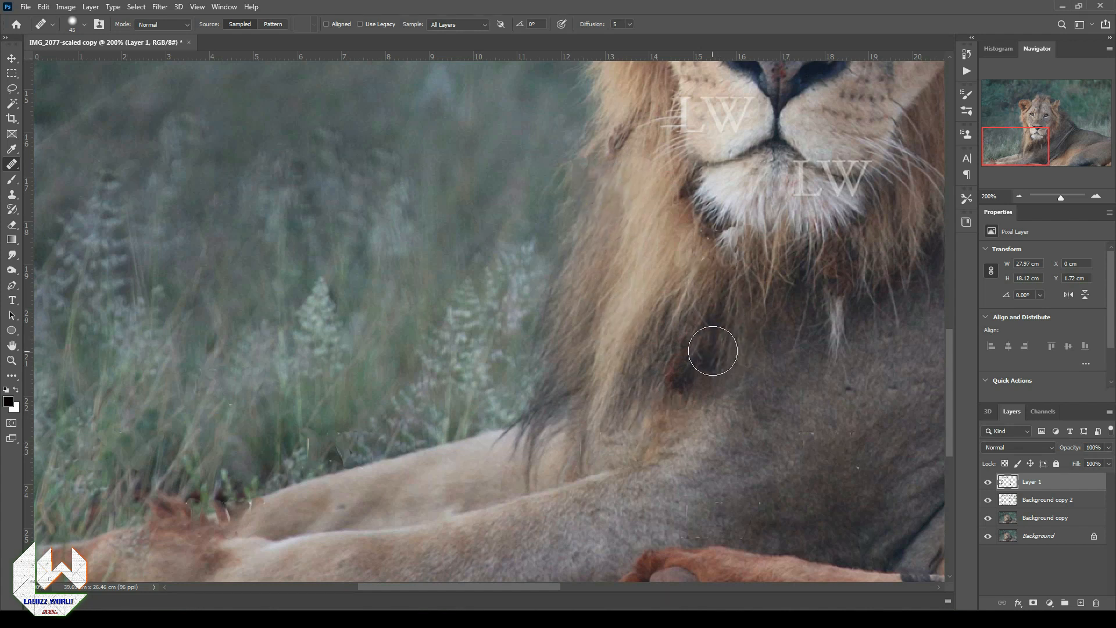
click(738, 393)
- Heal the leftover specks in the background right of the lion's head and on the edge of the mane
scroll(636, 212, up, 5)
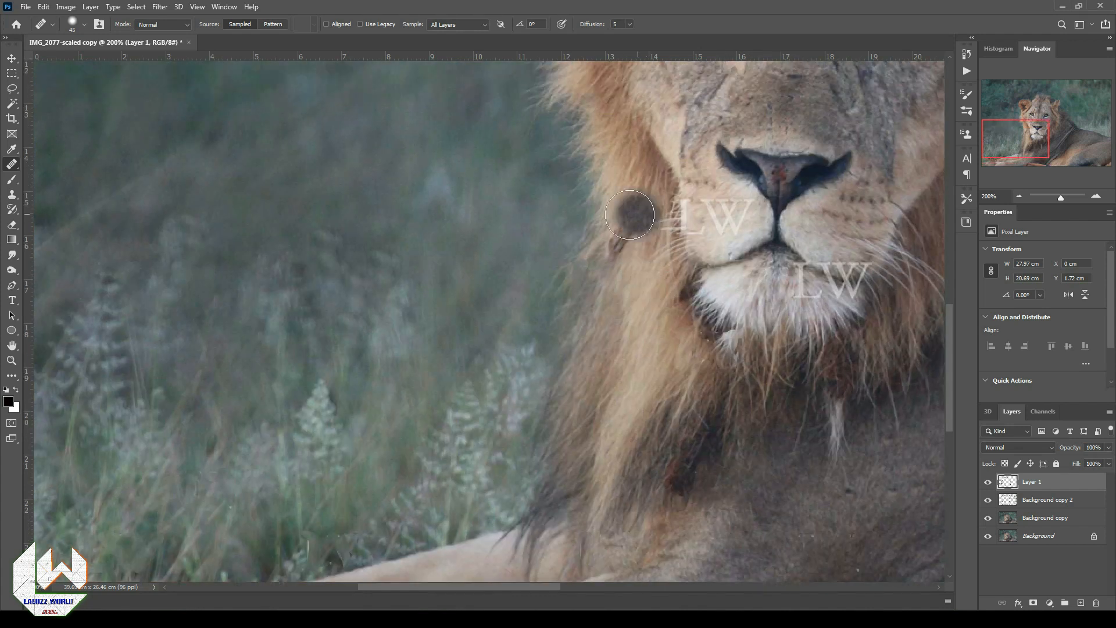
scroll(619, 211, up, 1)
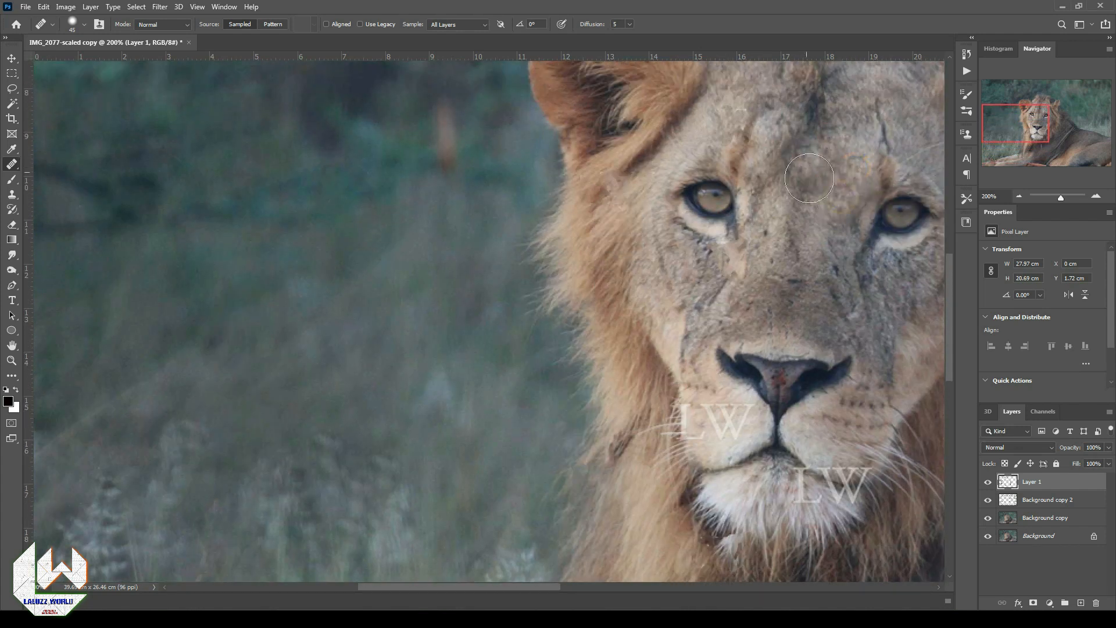
mouse_move(1011, 120)
mouse_down()
mouse_move(1039, 104)
mouse_move(1073, 112)
mouse_up()
click(661, 239)
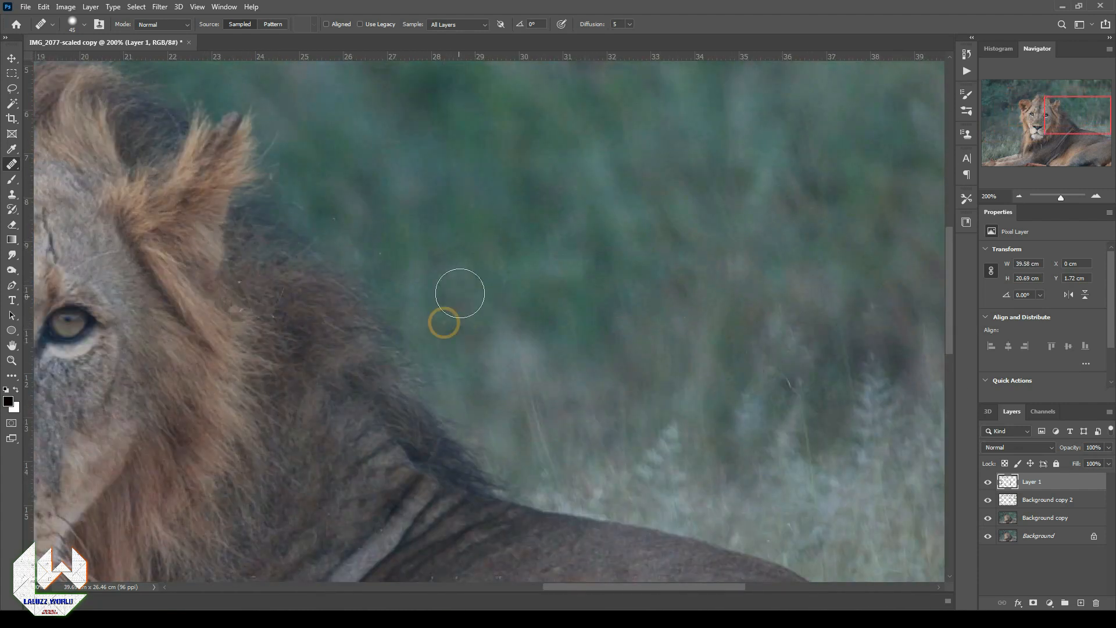
click(249, 311)
- Heal the leftover mark specks on the lion's body and hindquarters with the Healing Brush
scroll(904, 312, down, 10)
click(299, 500)
click(405, 500)
click(380, 499)
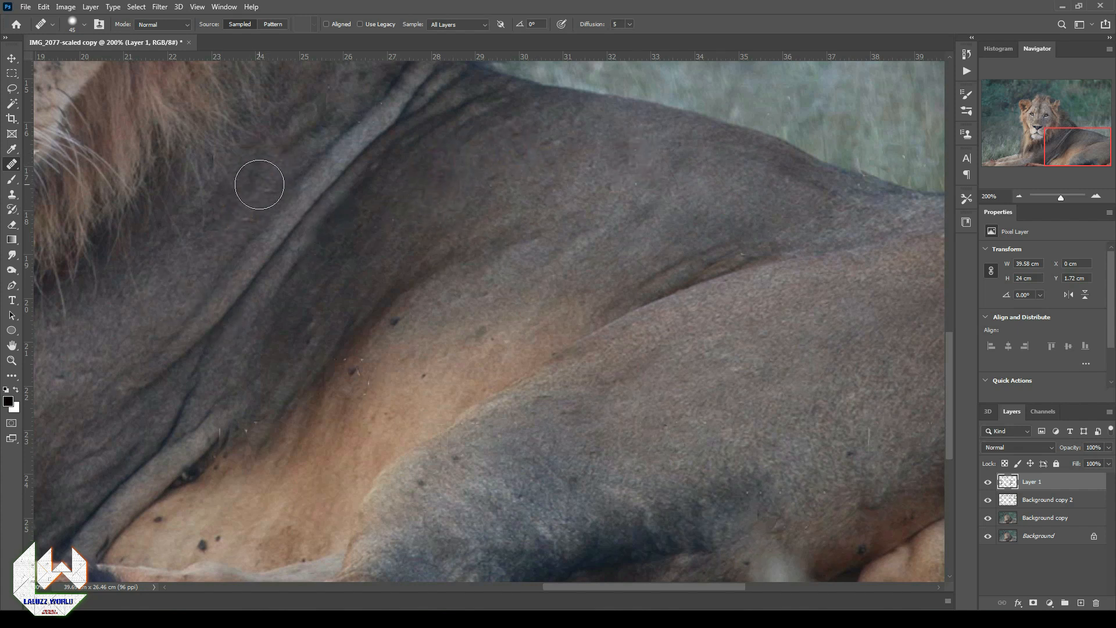
mouse_move(1056, 145)
mouse_down()
mouse_move(1057, 123)
mouse_move(1084, 190)
mouse_up()
click(920, 376)
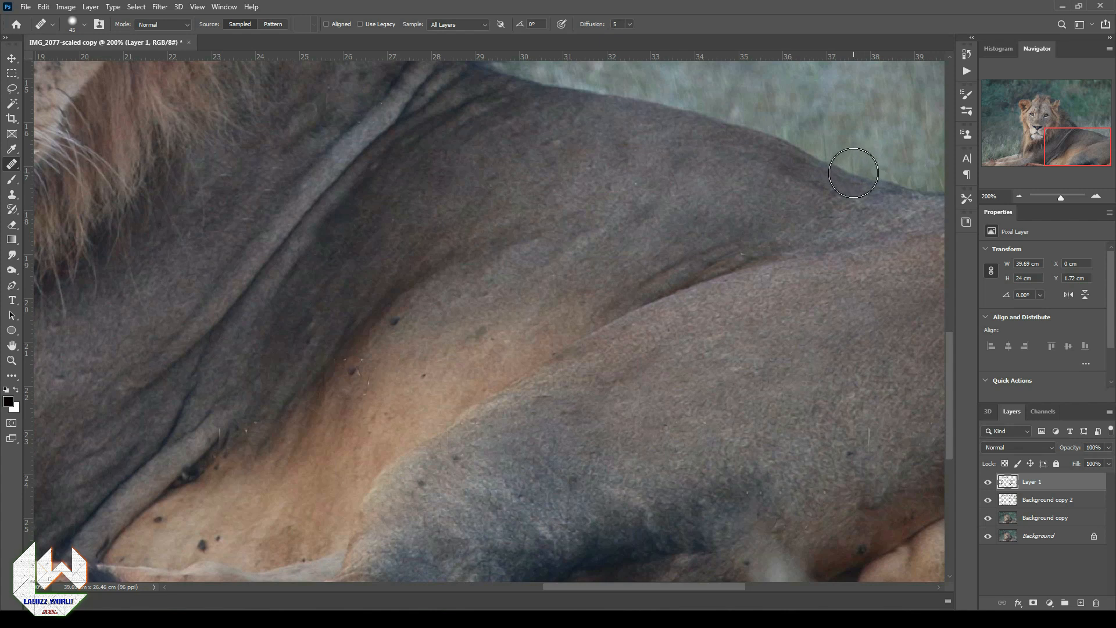
- Compare the upper part of the photo with the Background copy 2 layer hidden and shown
drag(1065, 146, 1021, 103)
click(987, 500)
click(989, 500)
click(990, 500)
click(990, 500)
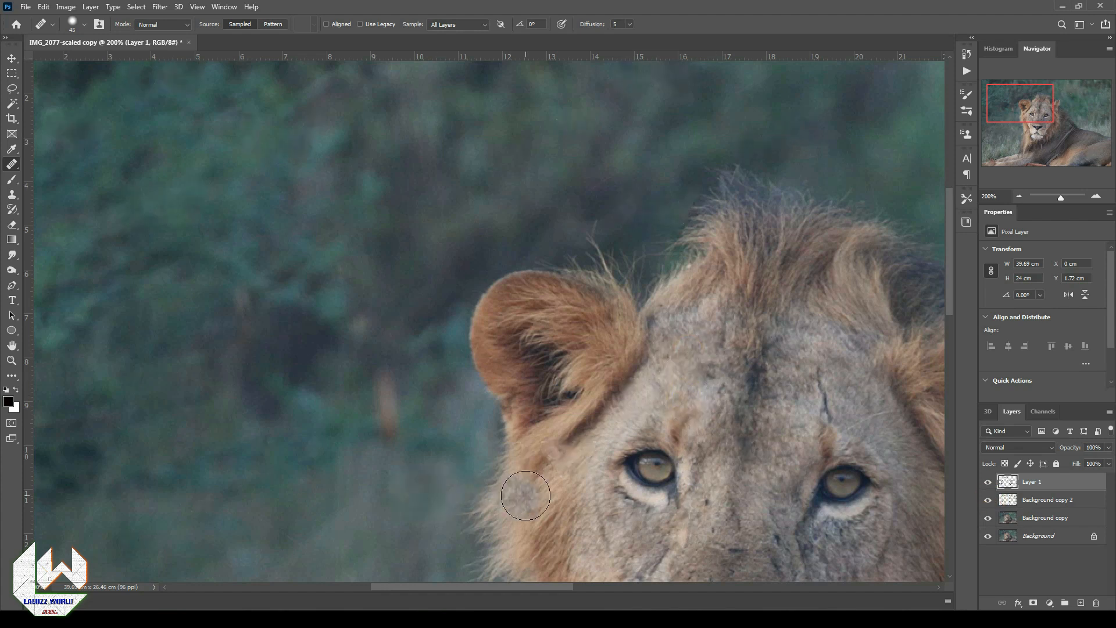
- Heal the leftover specks along the lion's outstretched foreleg and in the grass behind it, sampling clean fur and grass nearby
drag(1002, 113, 998, 156)
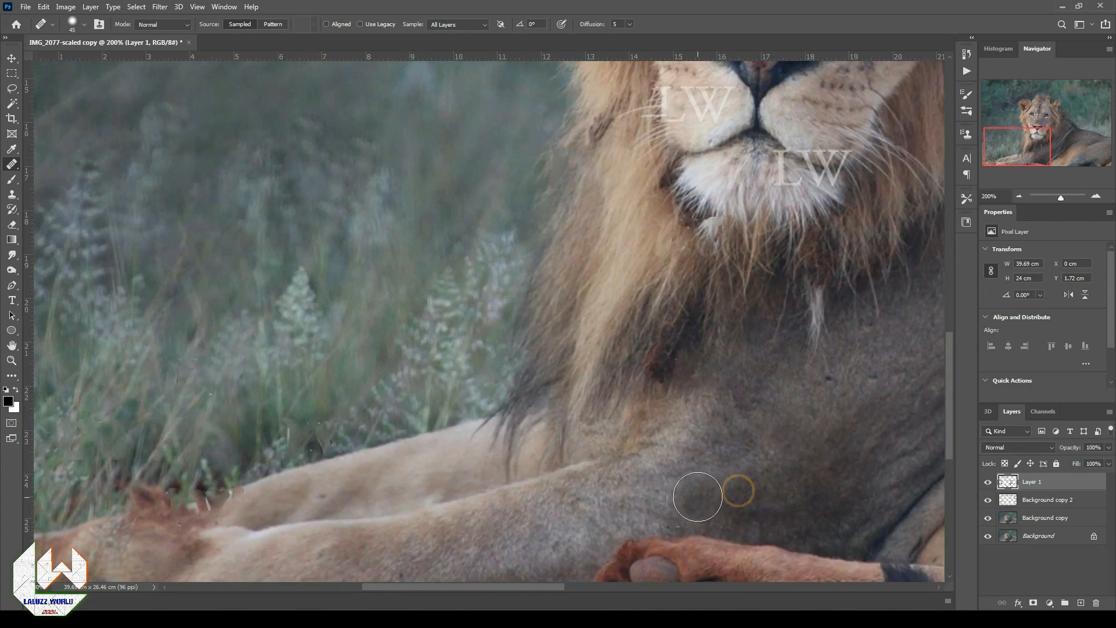
alt+click(268, 491)
drag(237, 496, 214, 503)
alt+click(370, 559)
mouse_move(143, 534)
mouse_down()
mouse_move(113, 534)
mouse_move(176, 514)
mouse_up()
alt+click(381, 414)
drag(324, 428, 301, 424)
mouse_move(198, 384)
mouse_down()
mouse_move(181, 361)
mouse_move(226, 355)
mouse_up()
alt+click(80, 193)
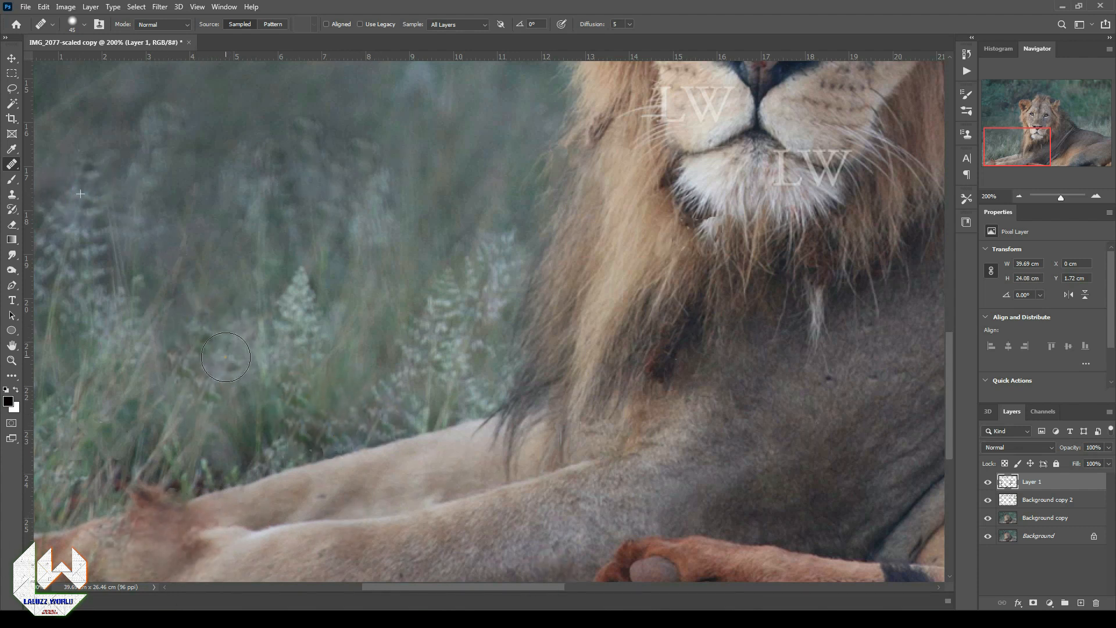
scroll(548, 330, up, 1)
scroll(548, 330, up, 1)
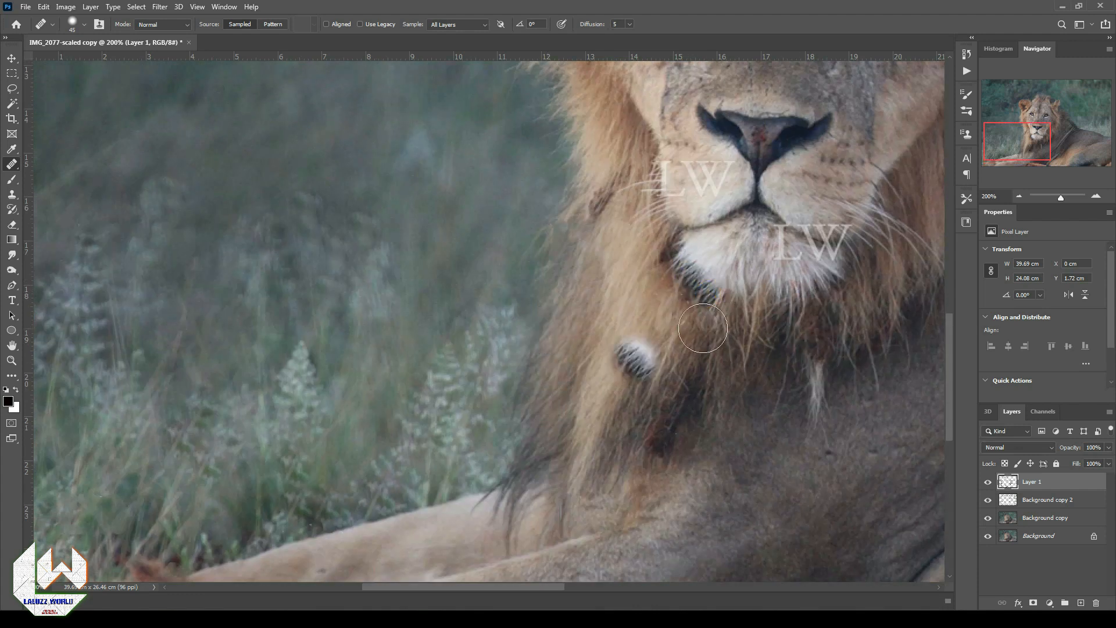
alt+click(663, 340)
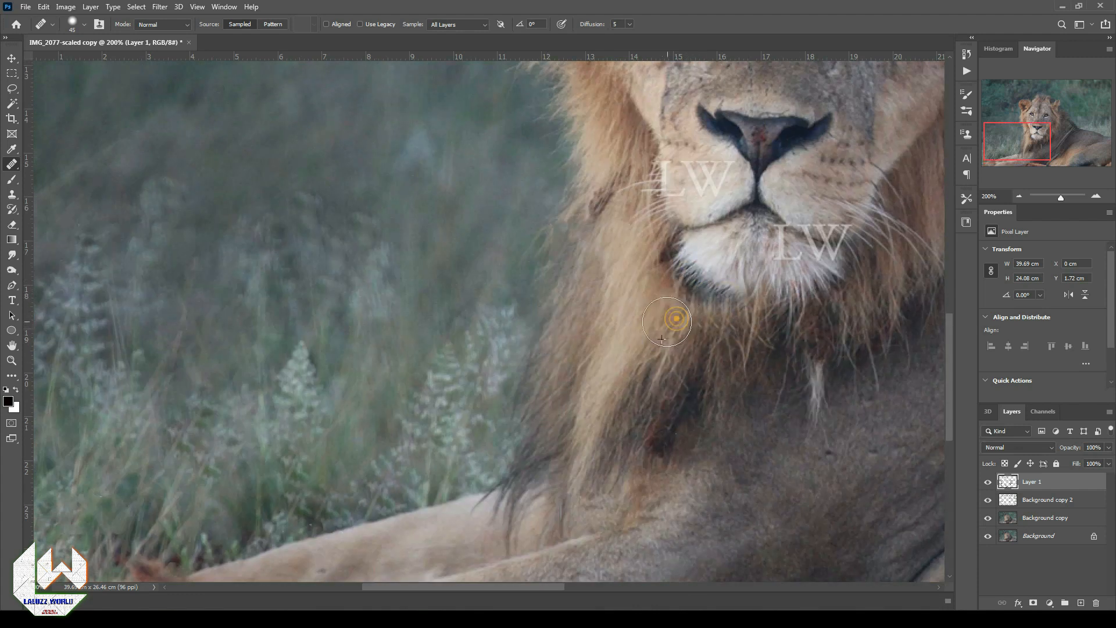
click(440, 490)
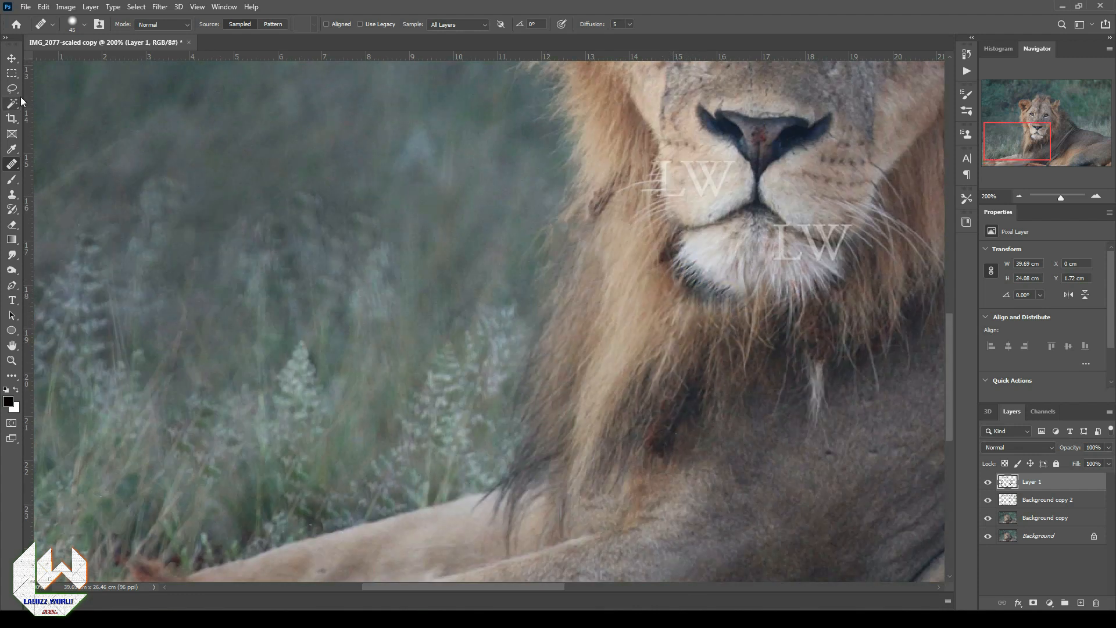
- Lasso the clean lip area below the LW mark at the left of the mouth on Background copy and copy it to a new layer
click(1051, 518)
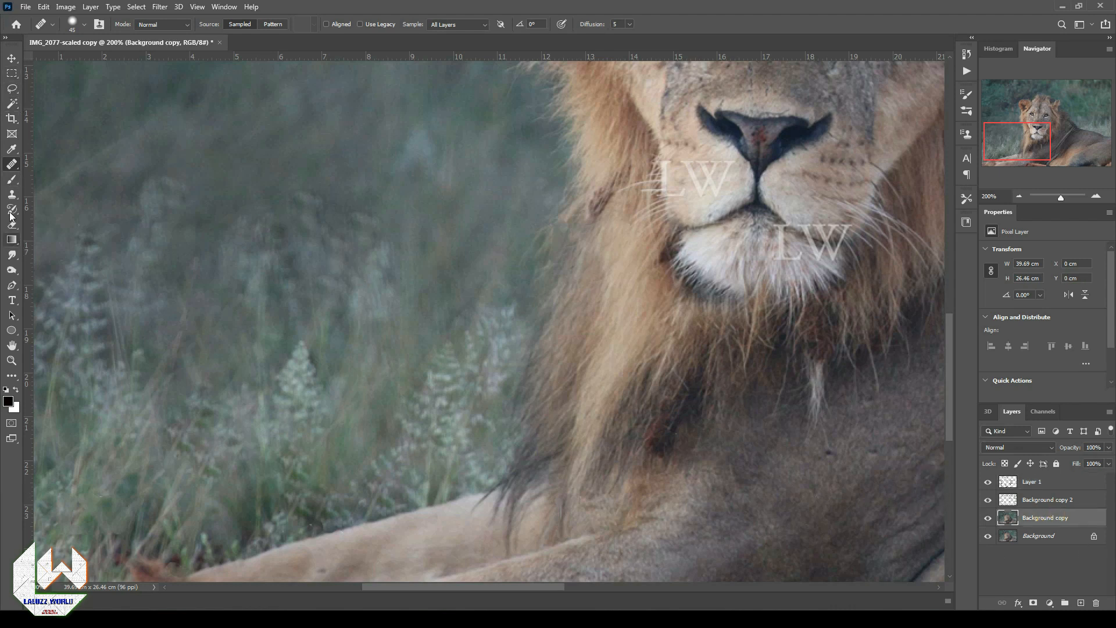
click(12, 88)
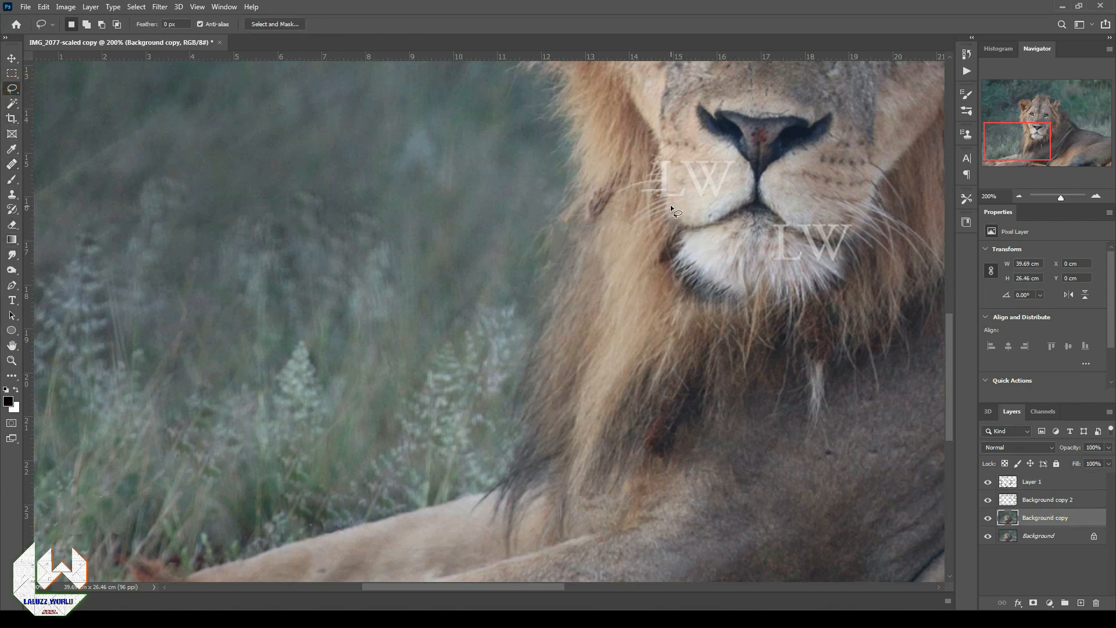
mouse_move(745, 207)
mouse_down()
mouse_move(699, 238)
mouse_move(666, 205)
mouse_up()
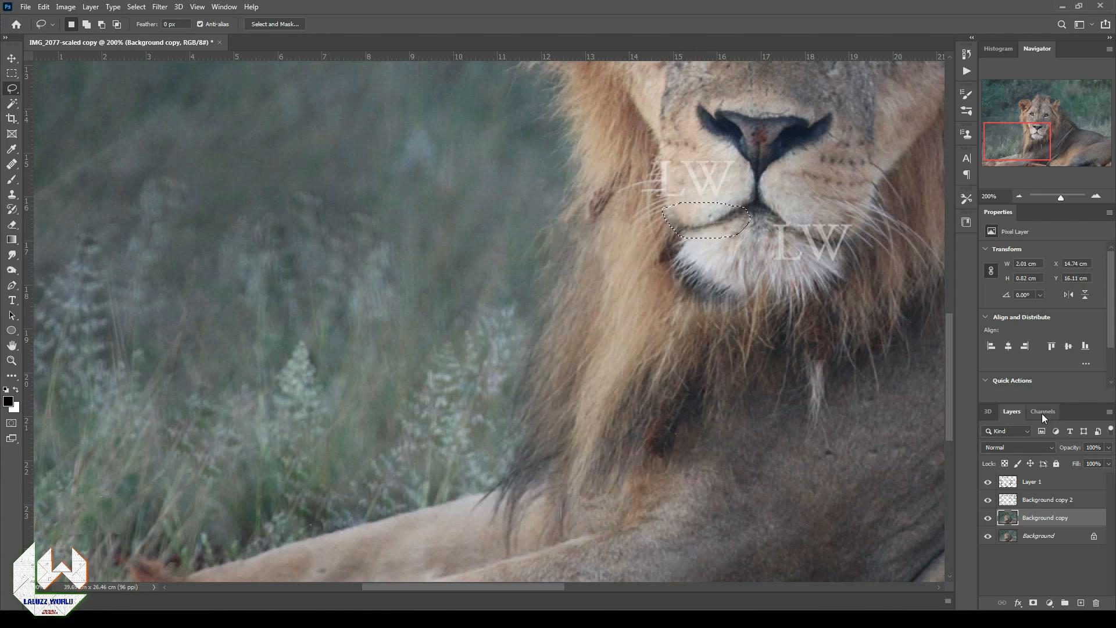
key(ctrl+j)
- Flip the copied lip patch horizontally and place it over the LW mark at the right side of the lion's mouth
key(v)
right_click(722, 217)
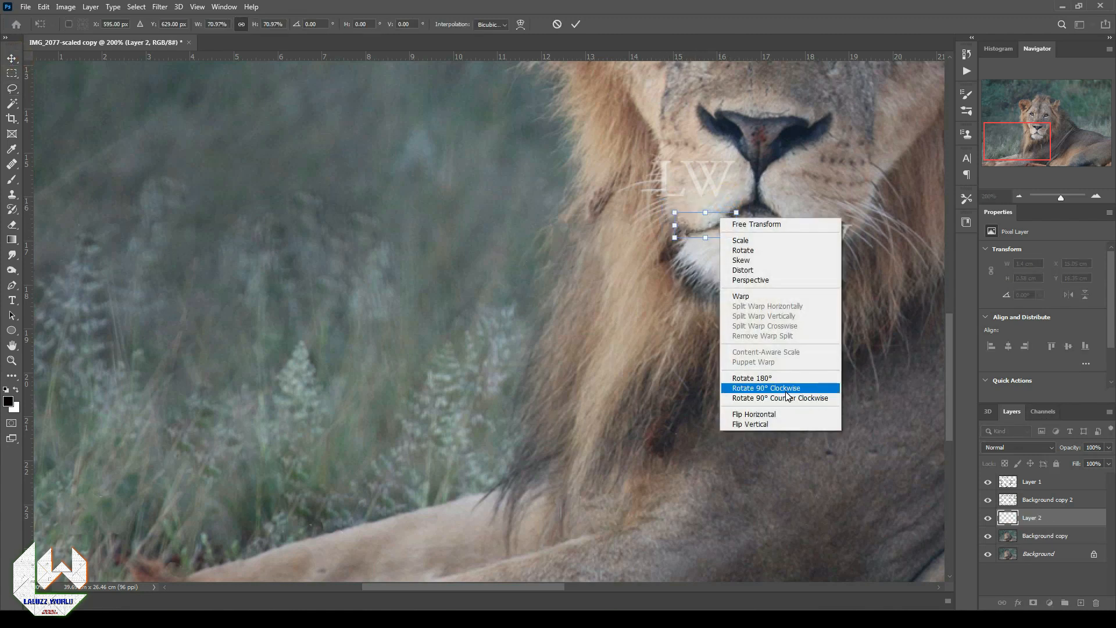
click(750, 386)
right_click(727, 207)
click(748, 418)
right_click(664, 215)
click(755, 389)
drag(723, 230, 837, 244)
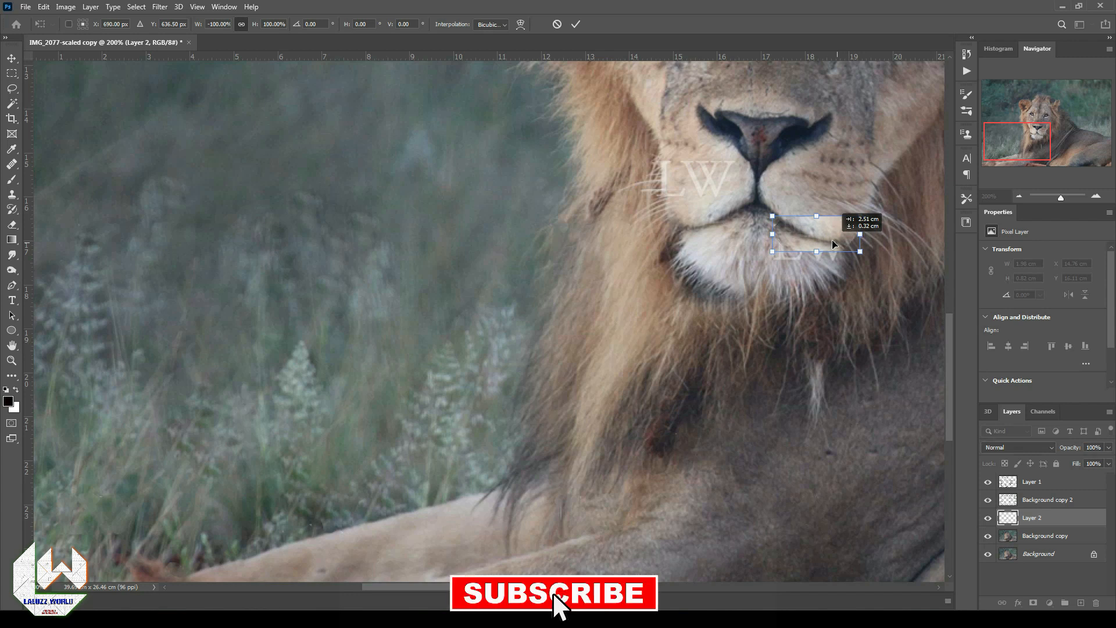
double_click(840, 232)
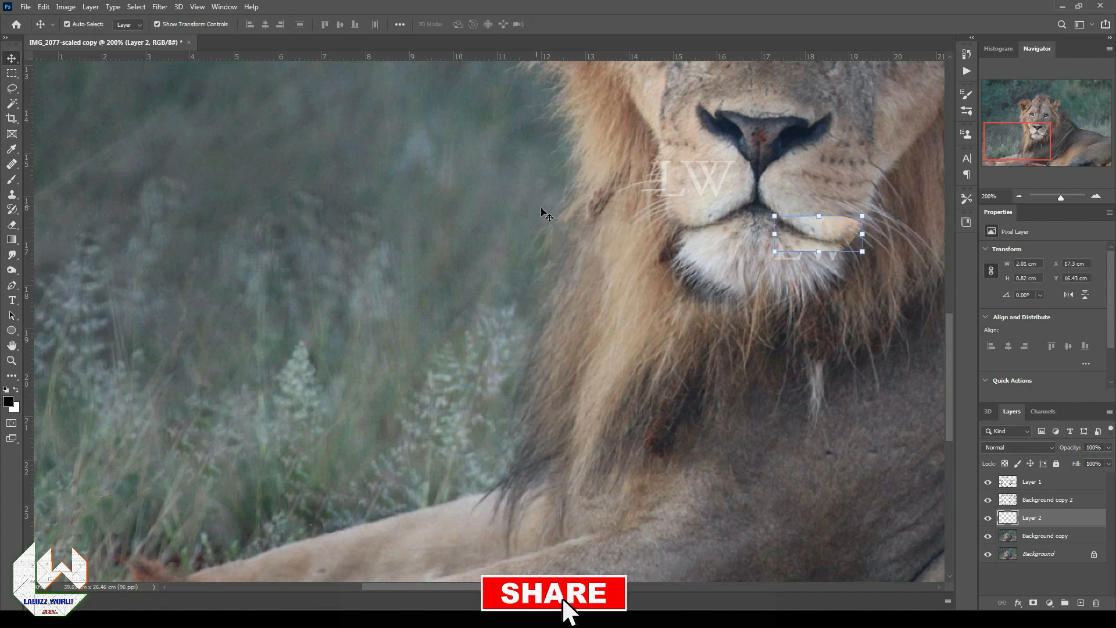
- Rotate the lip patch about 3.6° to follow the mouth line and erase its hard edges
drag(858, 213, 858, 243)
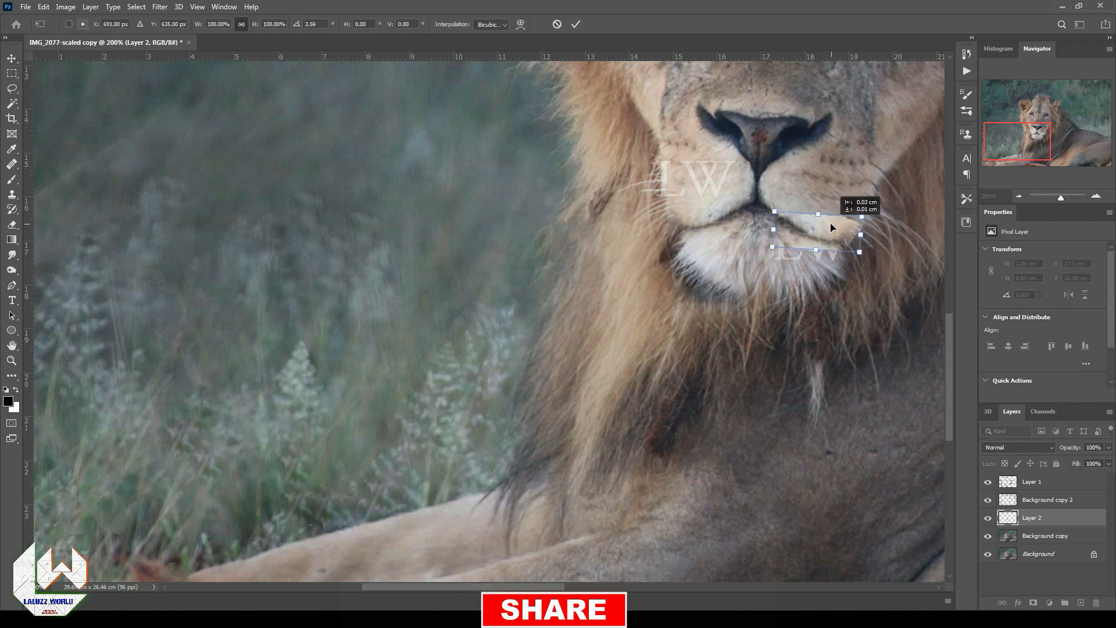
double_click(826, 228)
click(12, 226)
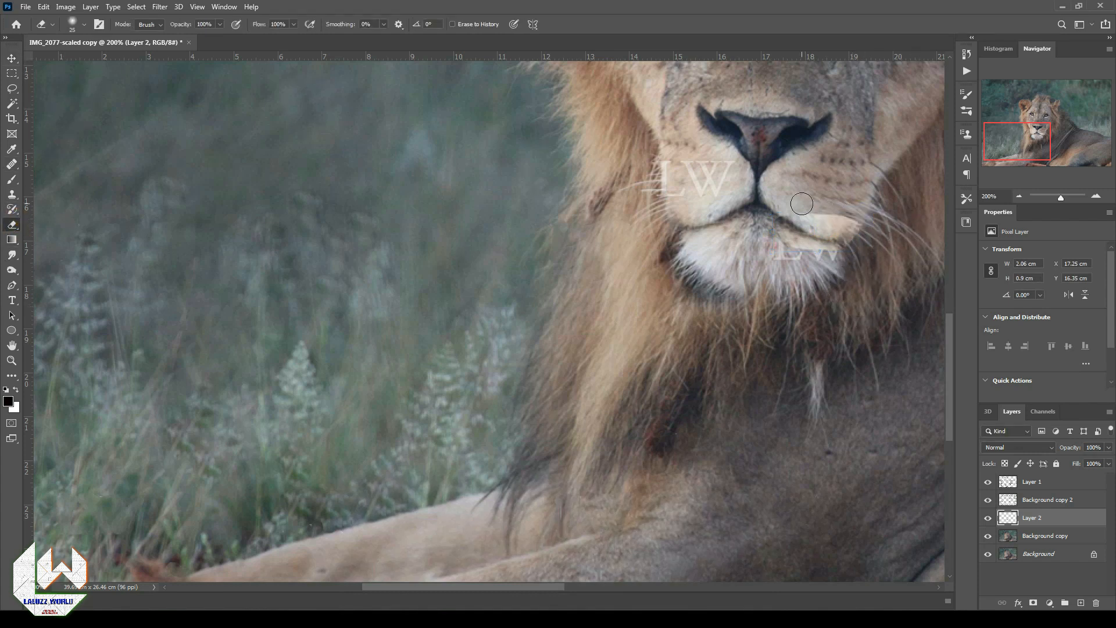
click(870, 231)
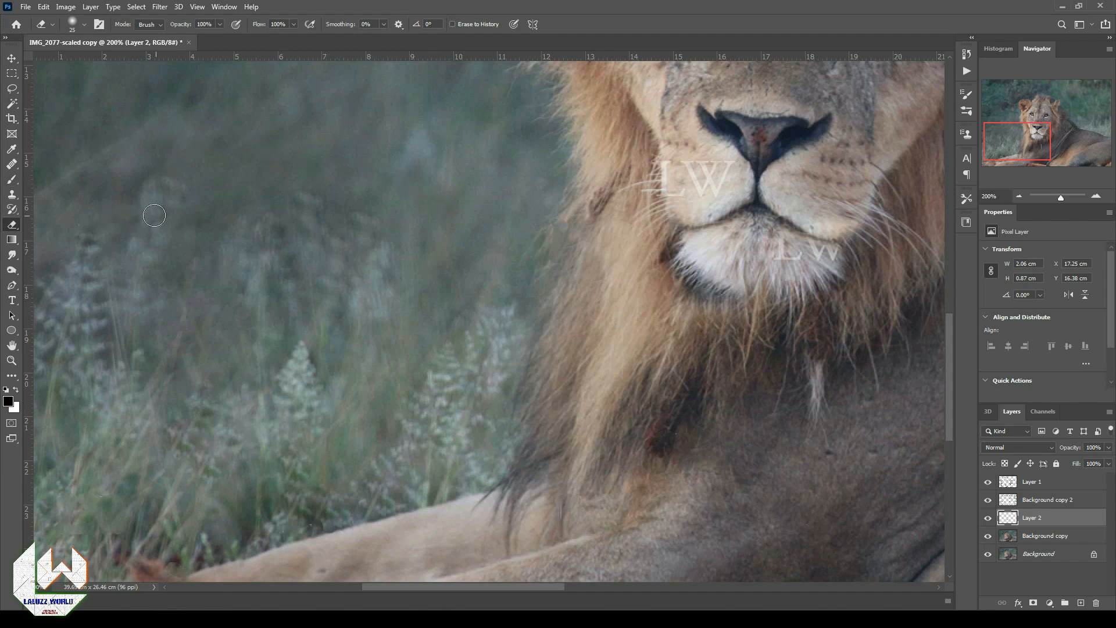
click(1045, 485)
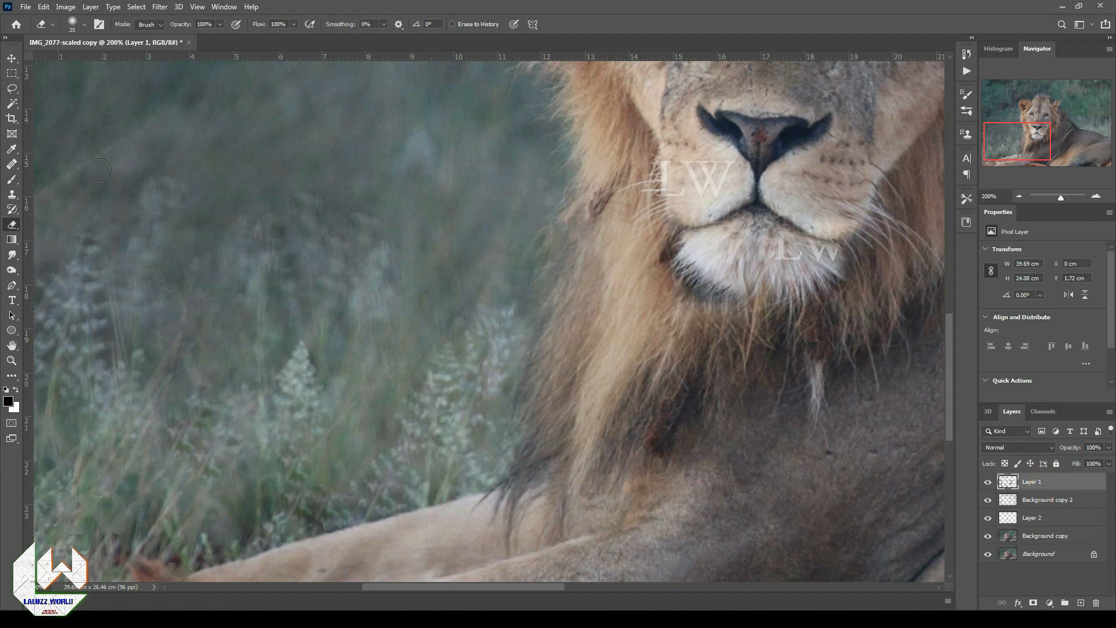
click(12, 164)
click(738, 246)
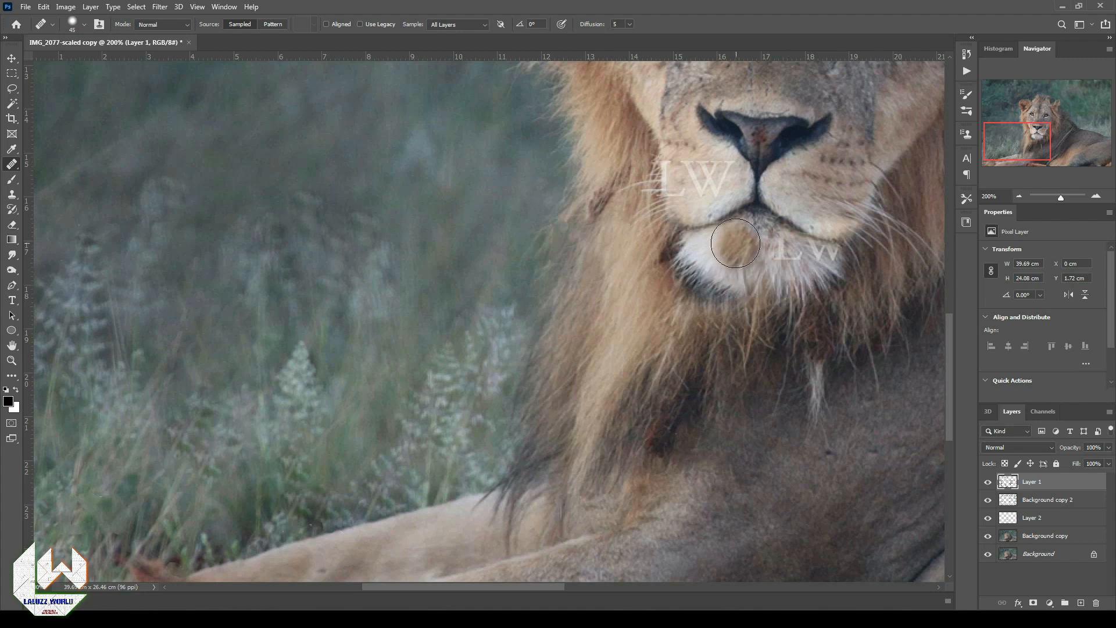
- Lasso the clean left half of the chin on Background copy, about 2.3 by 2.2 cm, and copy it to a new layer
click(1063, 540)
click(12, 89)
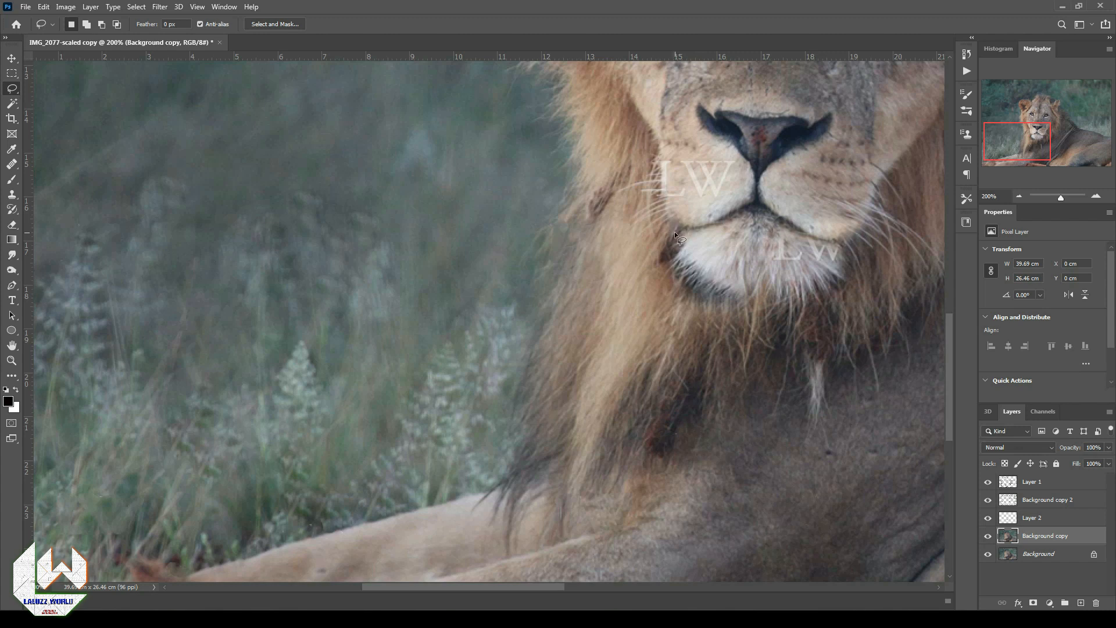
mouse_move(721, 221)
mouse_down()
mouse_move(744, 211)
mouse_move(759, 246)
mouse_up()
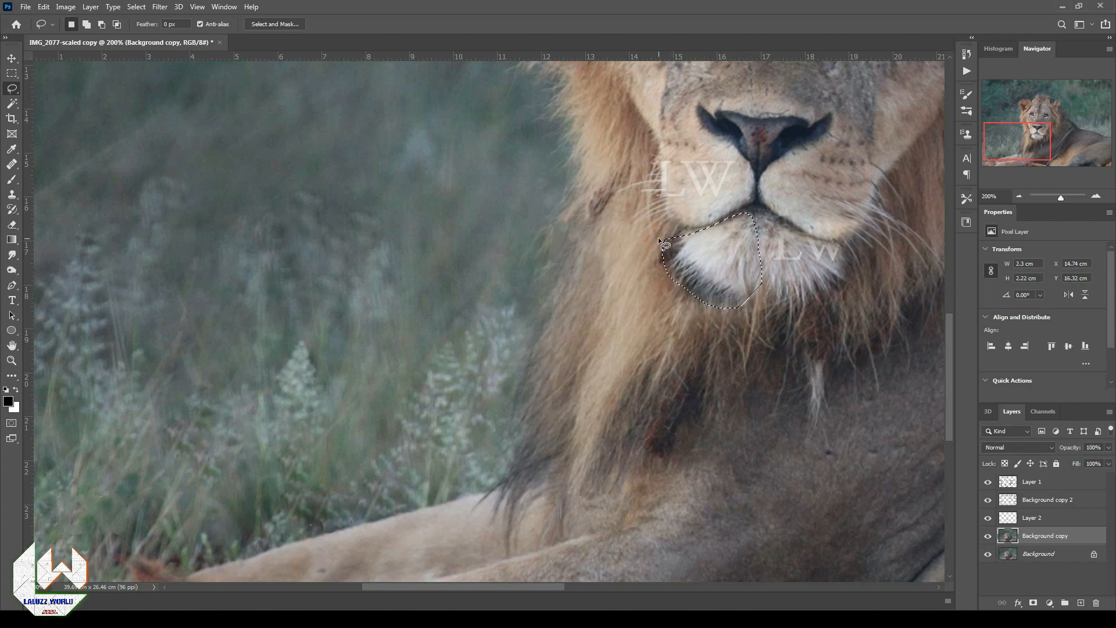
key(ctrl+j)
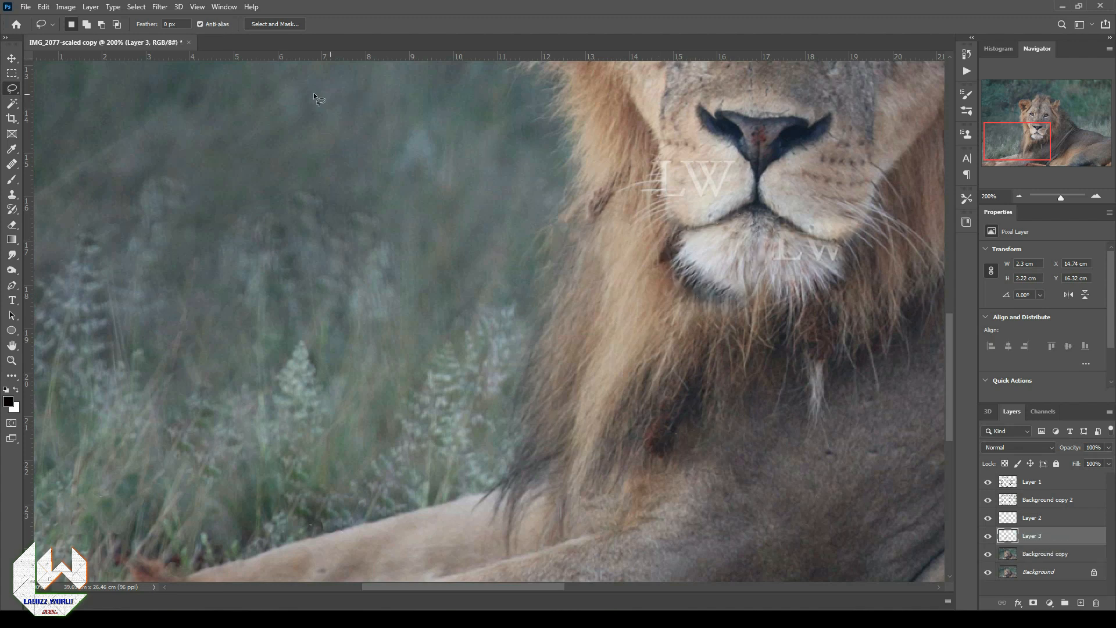
- Flip the copied chin patch horizontally and place it over the LW mark on the right half of the chin
key(ctrl+t)
right_click(747, 235)
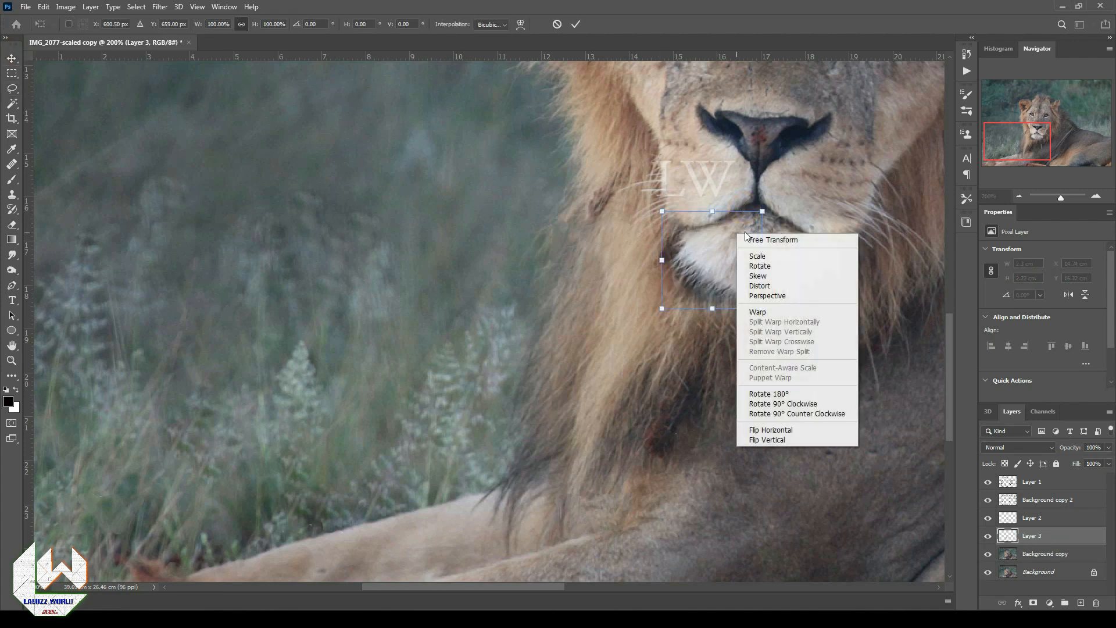
click(799, 439)
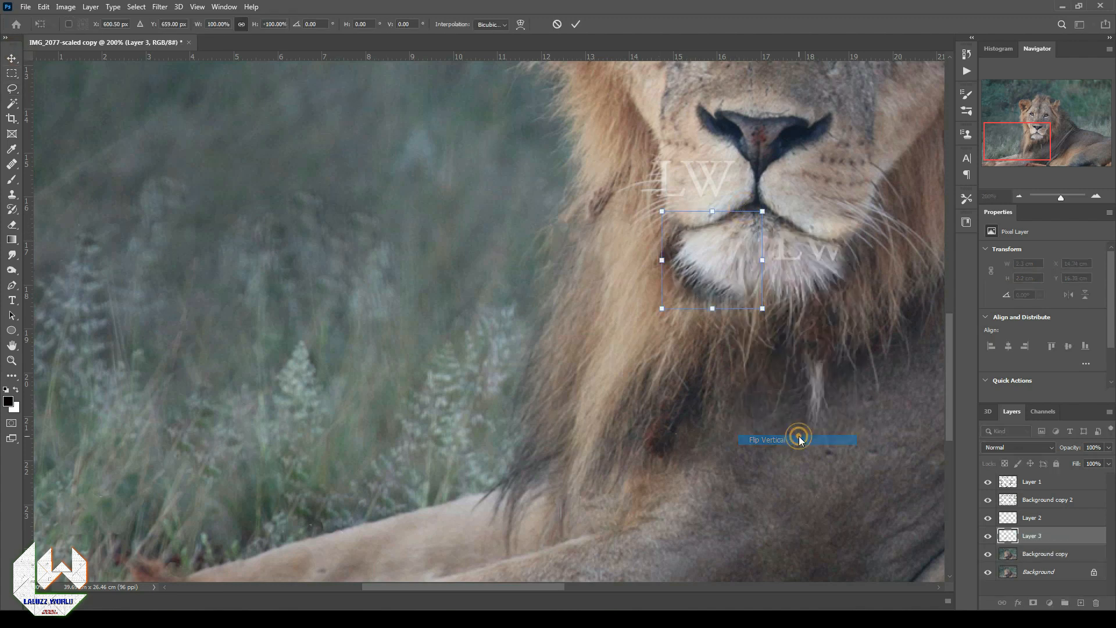
right_click(720, 265)
click(773, 456)
drag(725, 254, 820, 265)
- Erase the surplus edges of the chin patch and the stray mark remnant below the chin, and touch up the lip patch on Layer 2
click(12, 224)
mouse_move(848, 273)
mouse_down()
mouse_move(858, 245)
mouse_move(836, 259)
mouse_up()
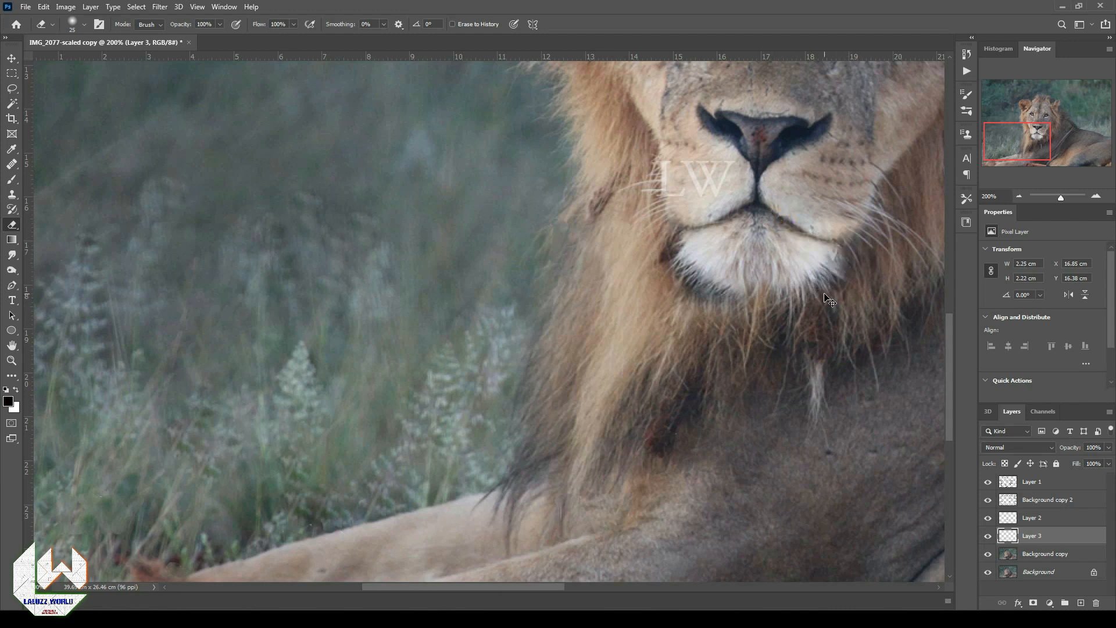
key(ctrl+z)
click(852, 252)
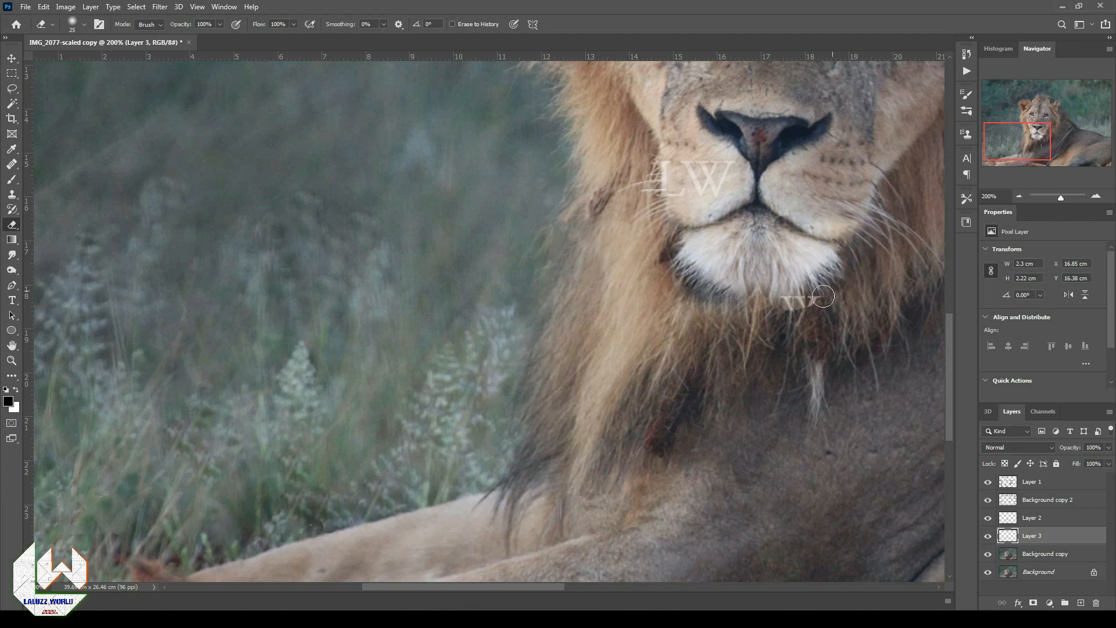
drag(785, 307, 808, 308)
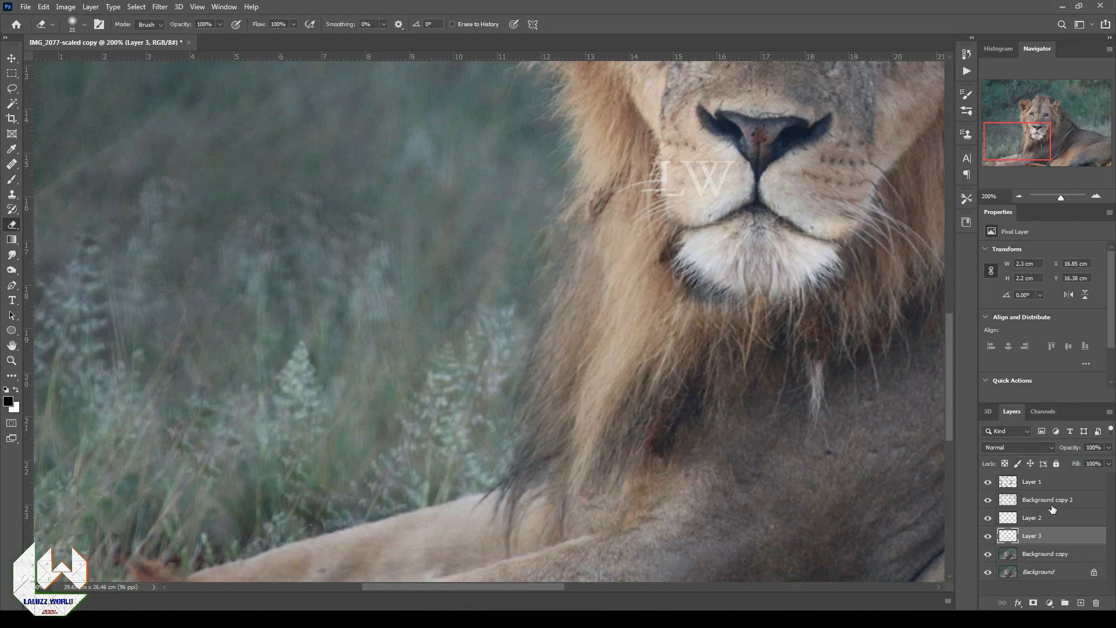
click(1041, 517)
click(775, 212)
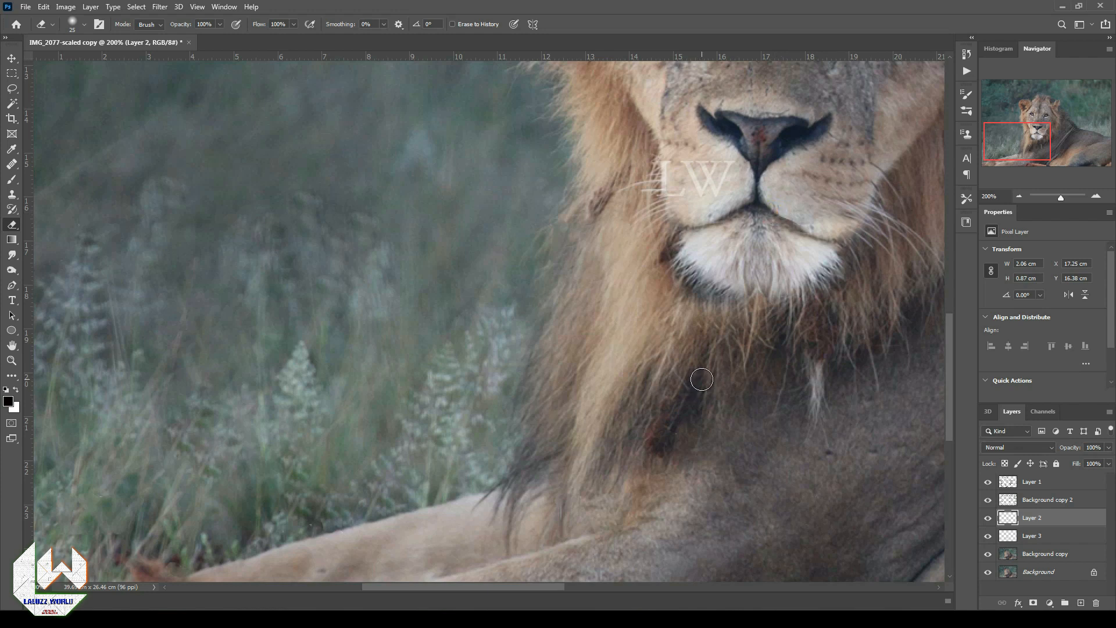
- Heal the LW mark at the left of the muzzle on Layer 1 with an 8 px Healing Brush, sampling clean fur beside it
click(1073, 554)
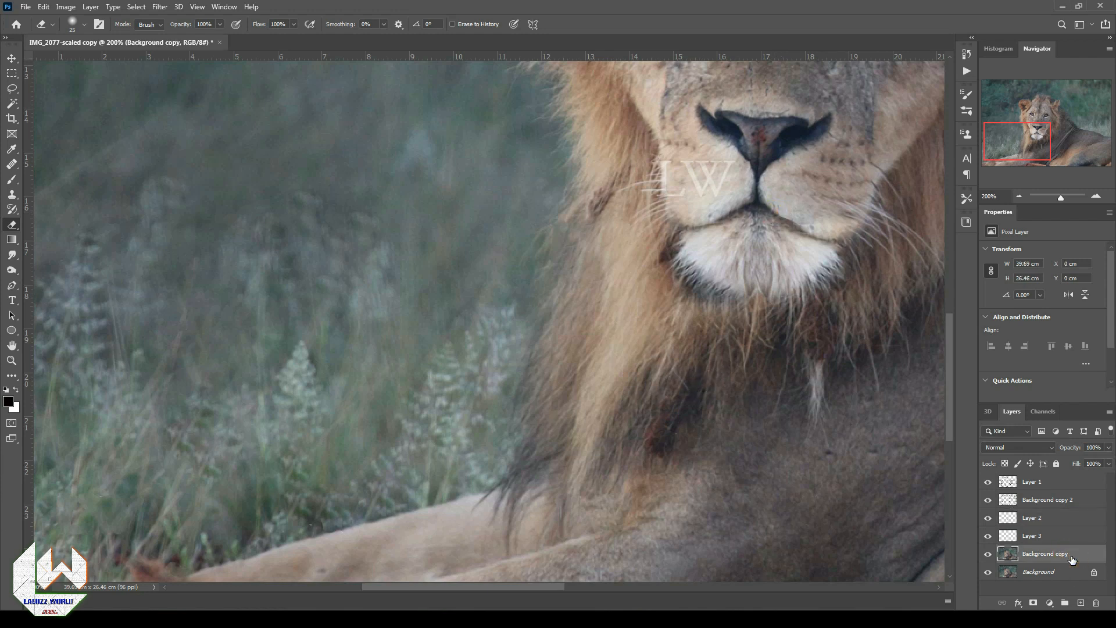
scroll(389, 367, up, 3)
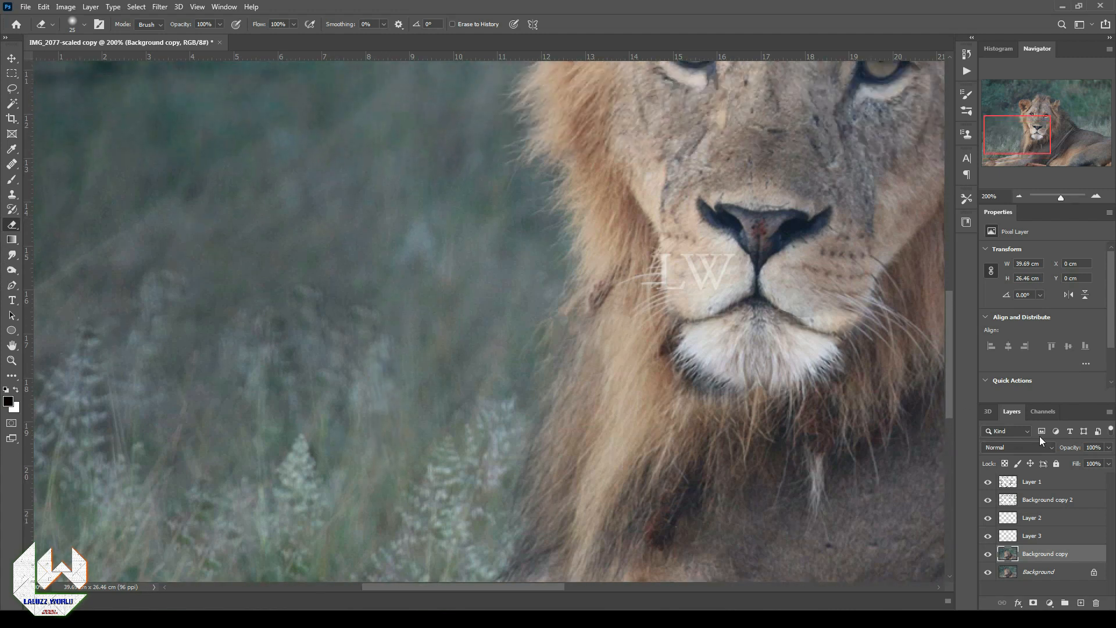
click(1057, 501)
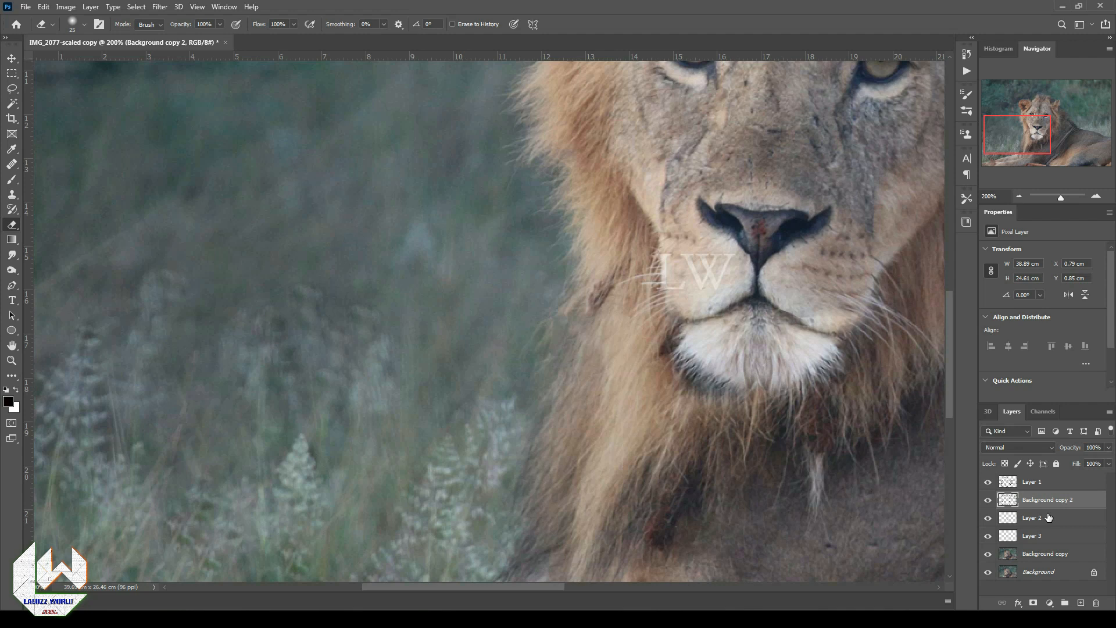
click(1040, 482)
key(j)
alt+click(715, 282)
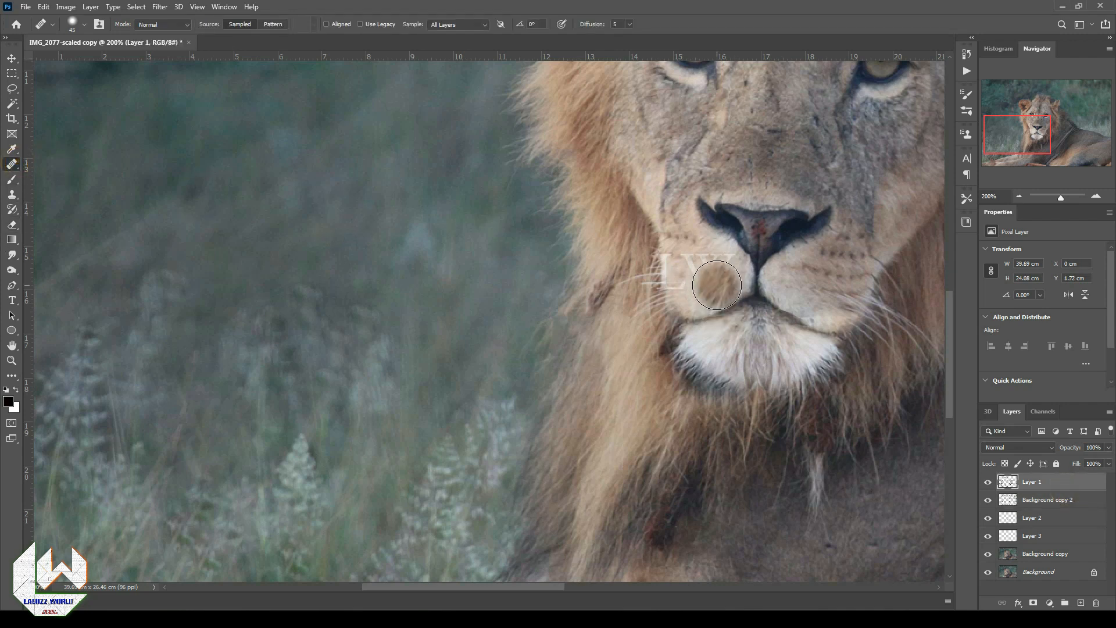
key(bracketleft)
key(bracketleft)
key(bracketleft)
key(bracketleft)
key(bracketleft)
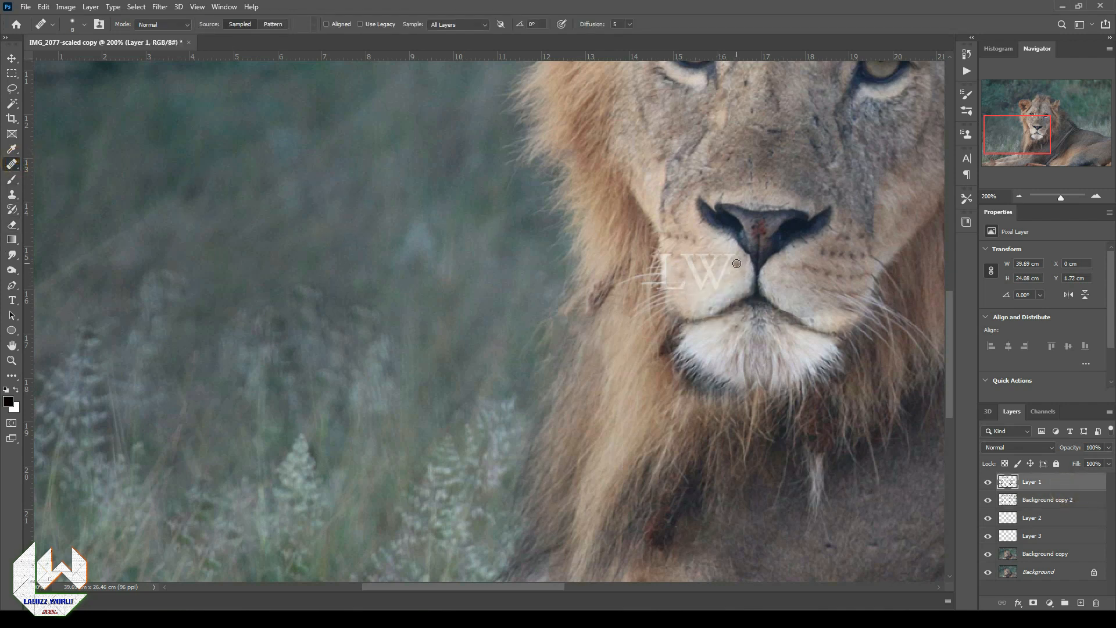
alt+click(735, 264)
mouse_move(727, 253)
mouse_down()
mouse_move(719, 286)
mouse_move(709, 281)
mouse_up()
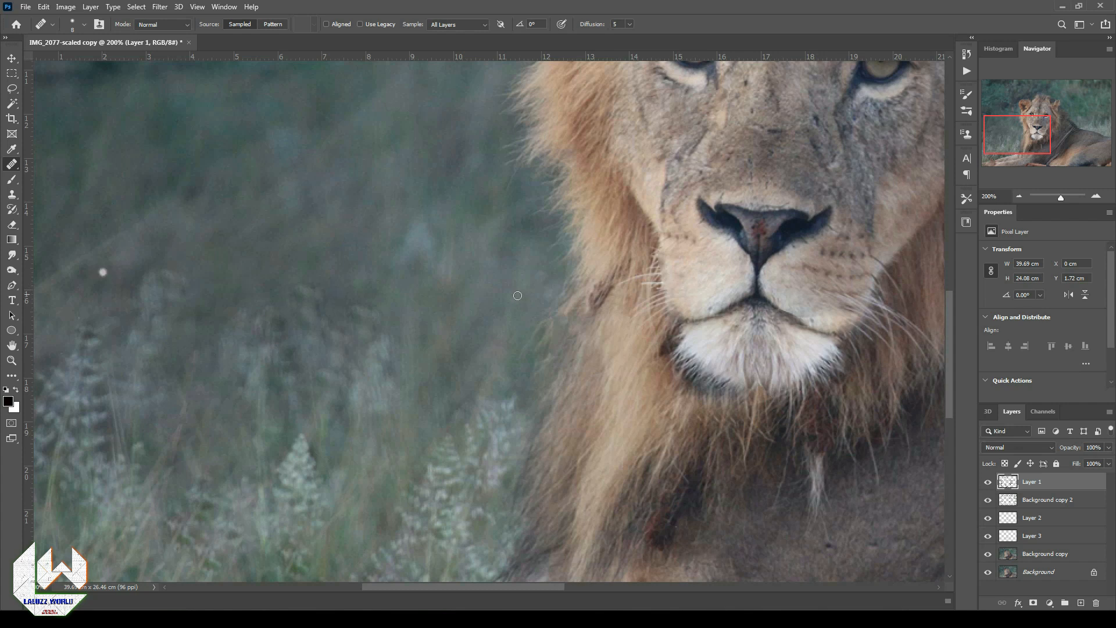
- Heal the remaining LW traces along the left edge of the muzzle on Layer 1 with a 20 px Healing Brush, sampling nearby fur
click(81, 25)
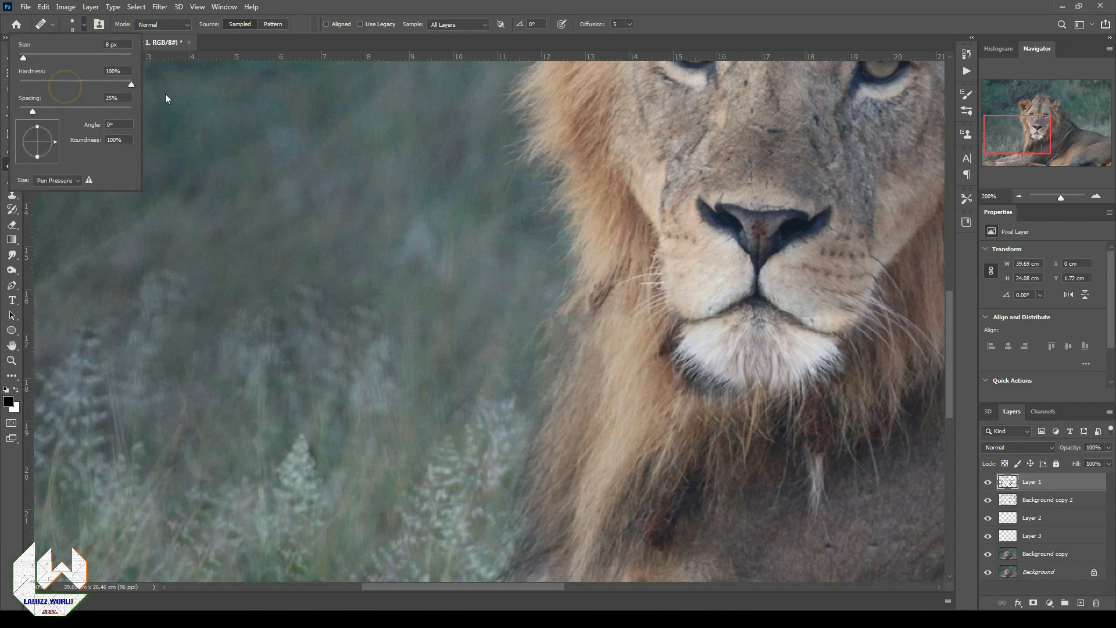
click(627, 14)
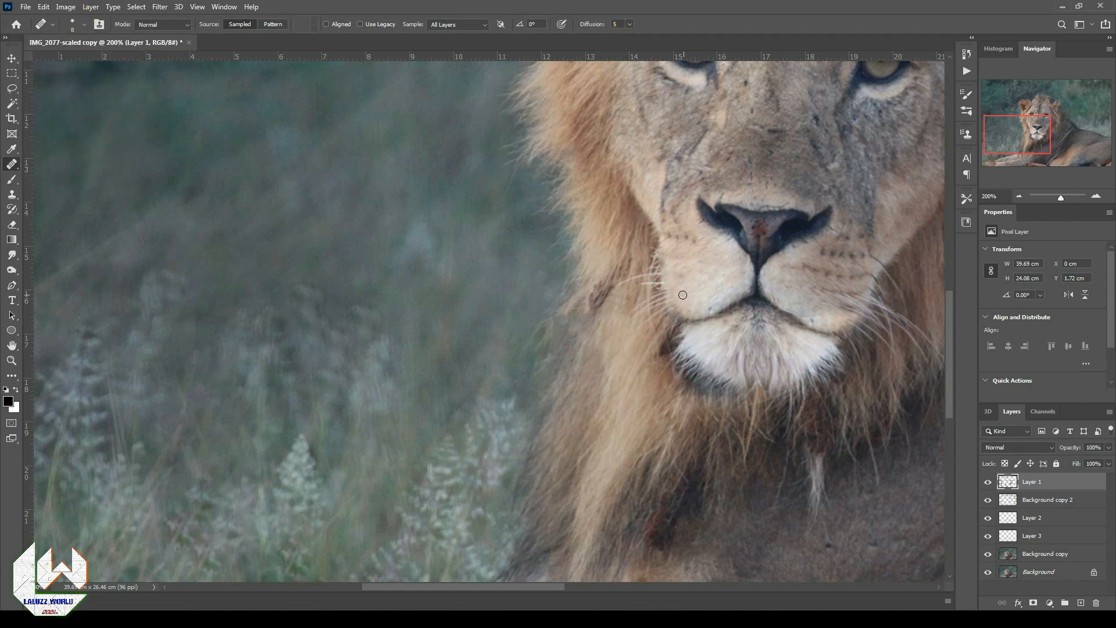
key(bracketright)
alt+click(671, 299)
click(664, 260)
click(893, 327)
click(622, 270)
- Smudge the left edge of the muzzle on Background copy at 10% strength and check the whole photo
click(12, 179)
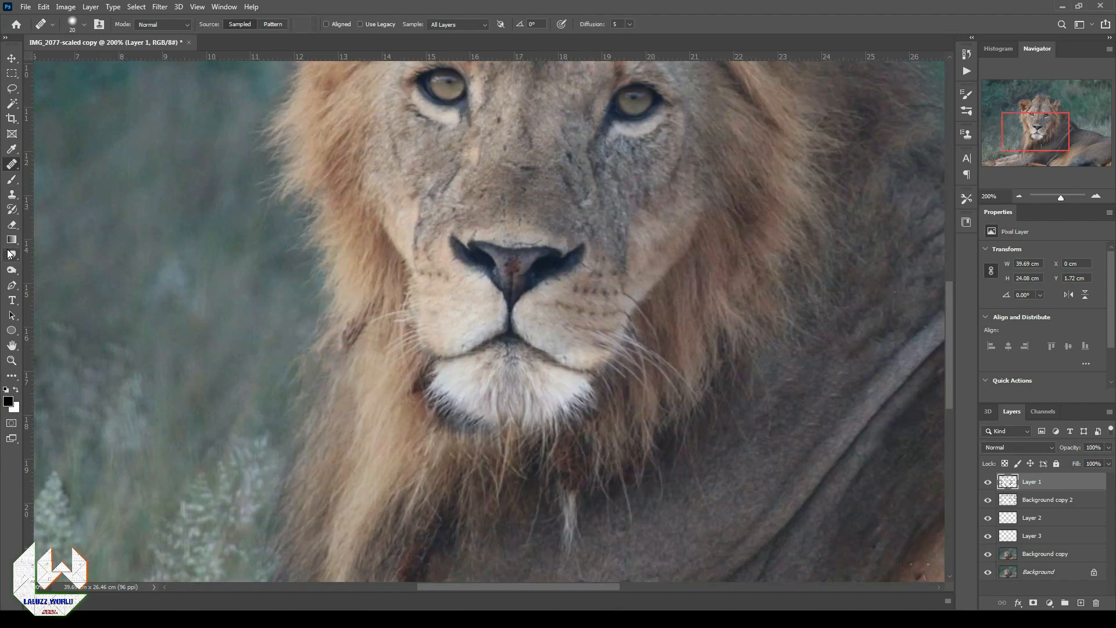
click(10, 254)
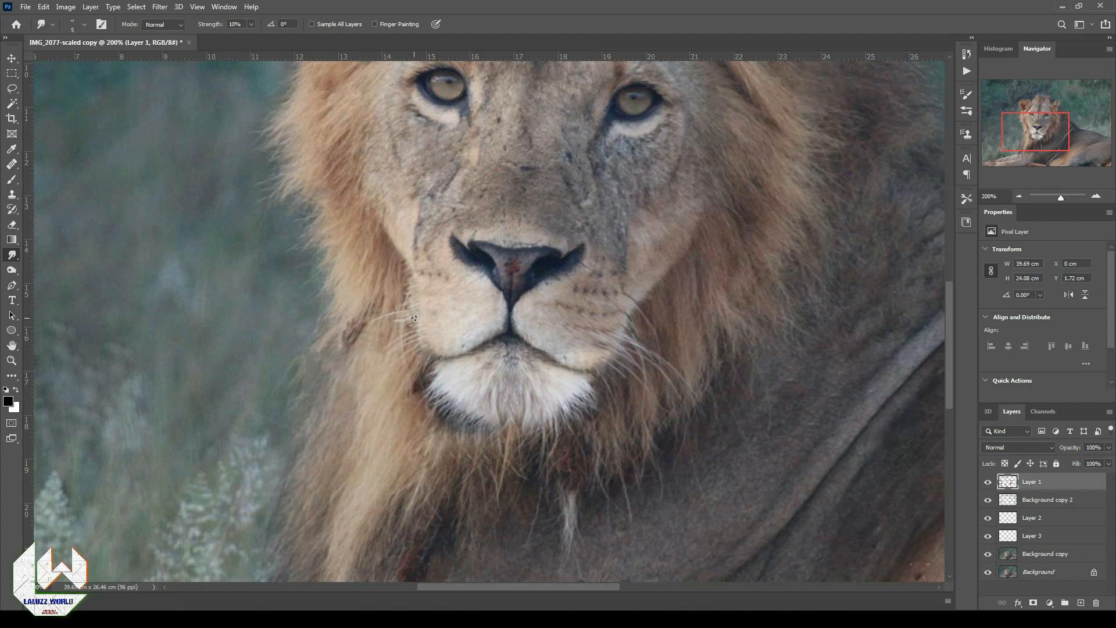
click(1035, 557)
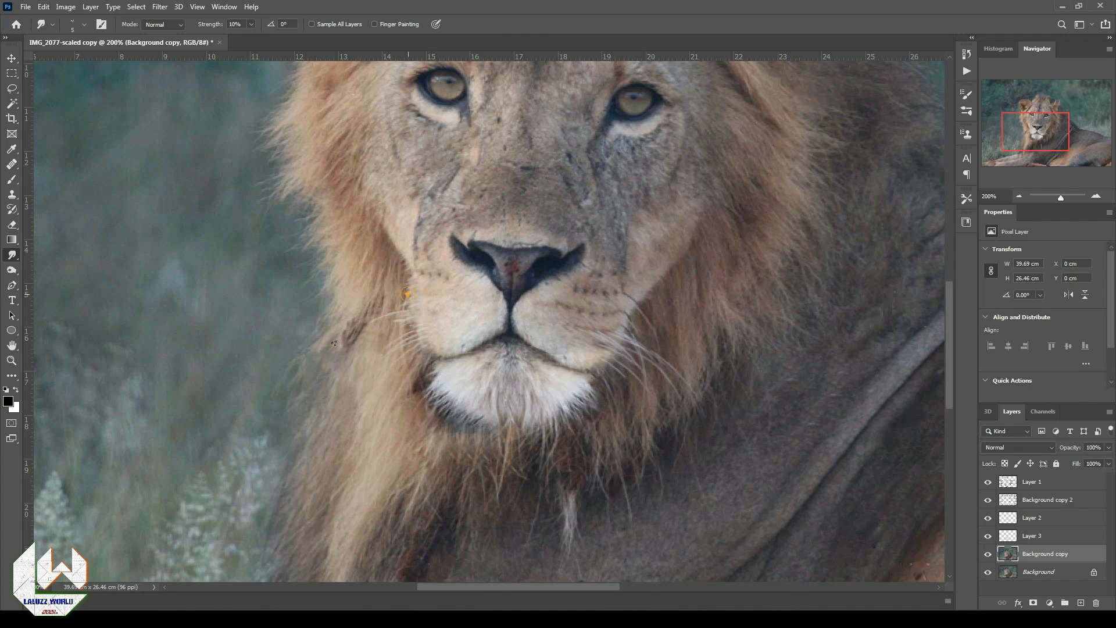
click(12, 58)
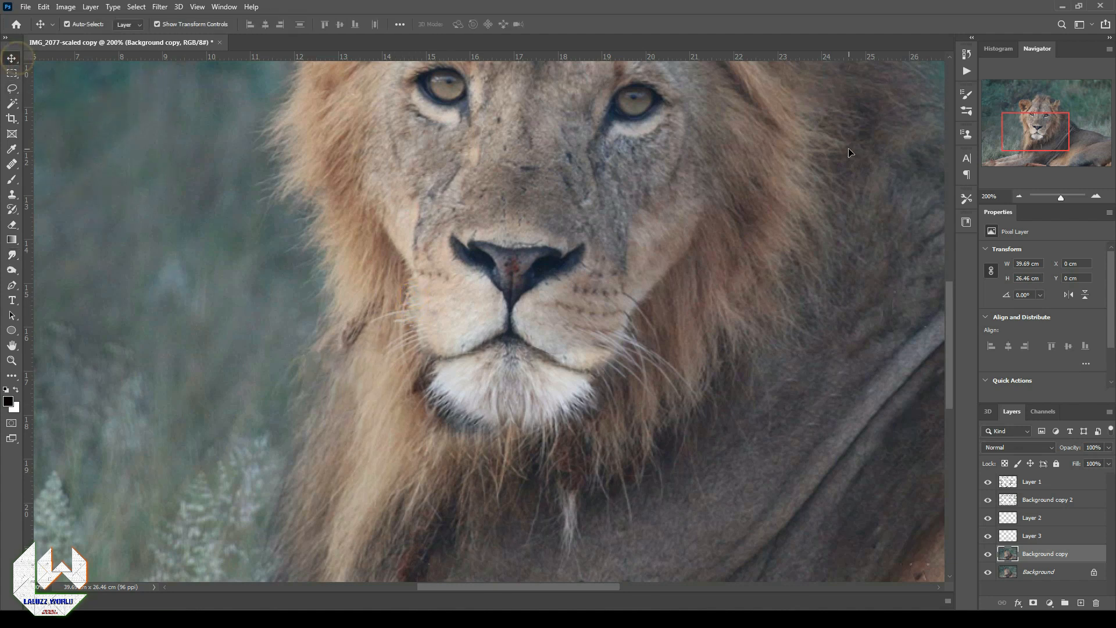
click(1019, 196)
click(1018, 195)
click(1097, 197)
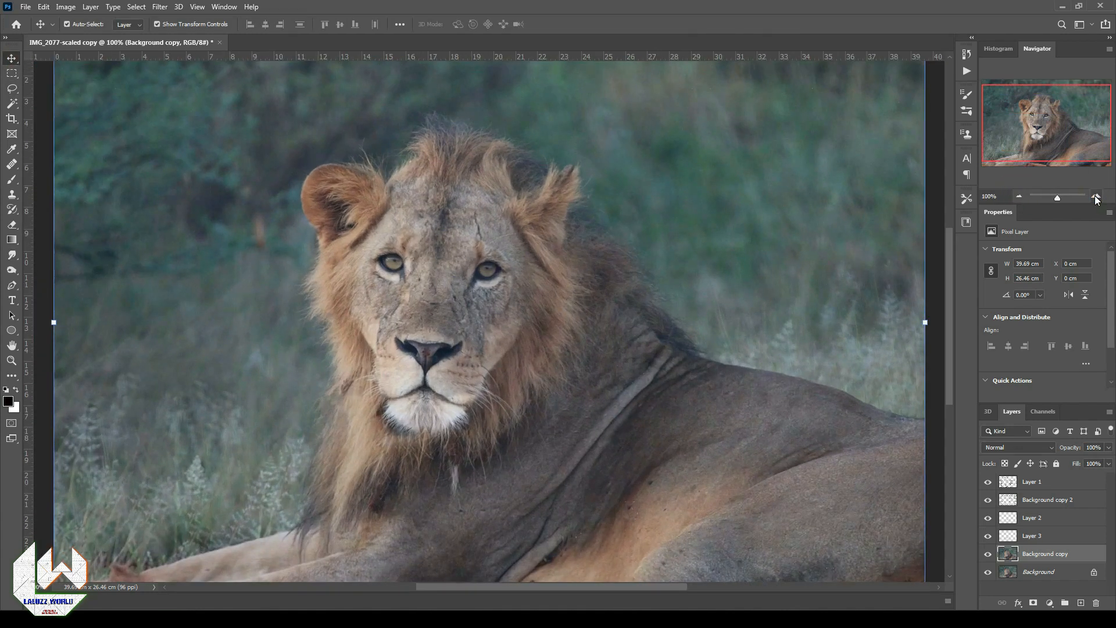
click(1018, 195)
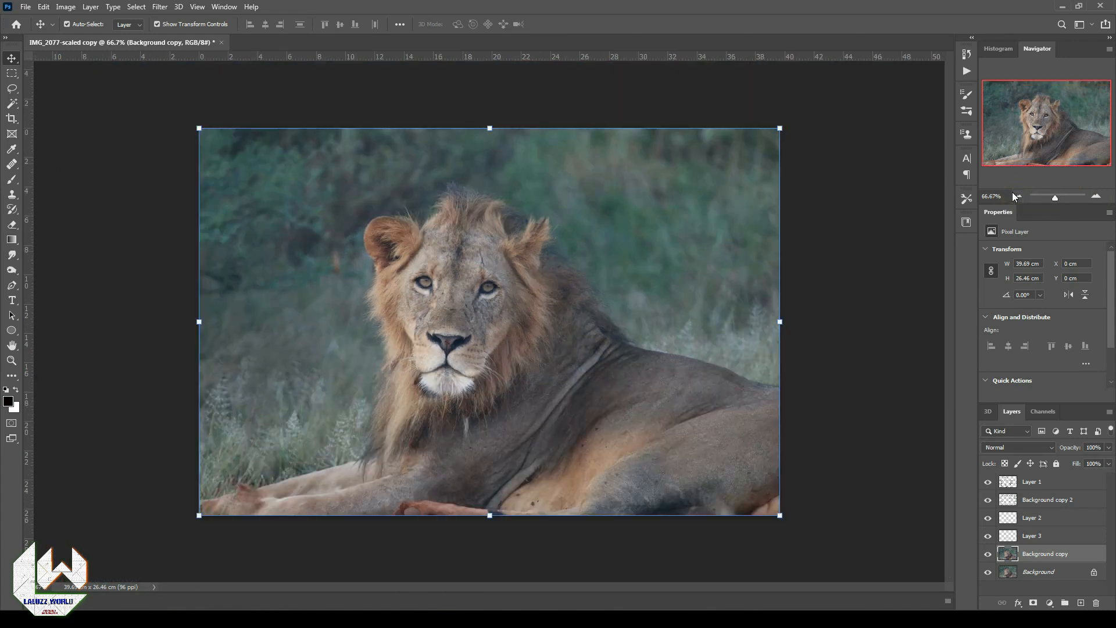
- Merge all visible layers into a new layer above Layer 1 and add a Vibrance adjustment with raised vibrance and saturation
click(1084, 480)
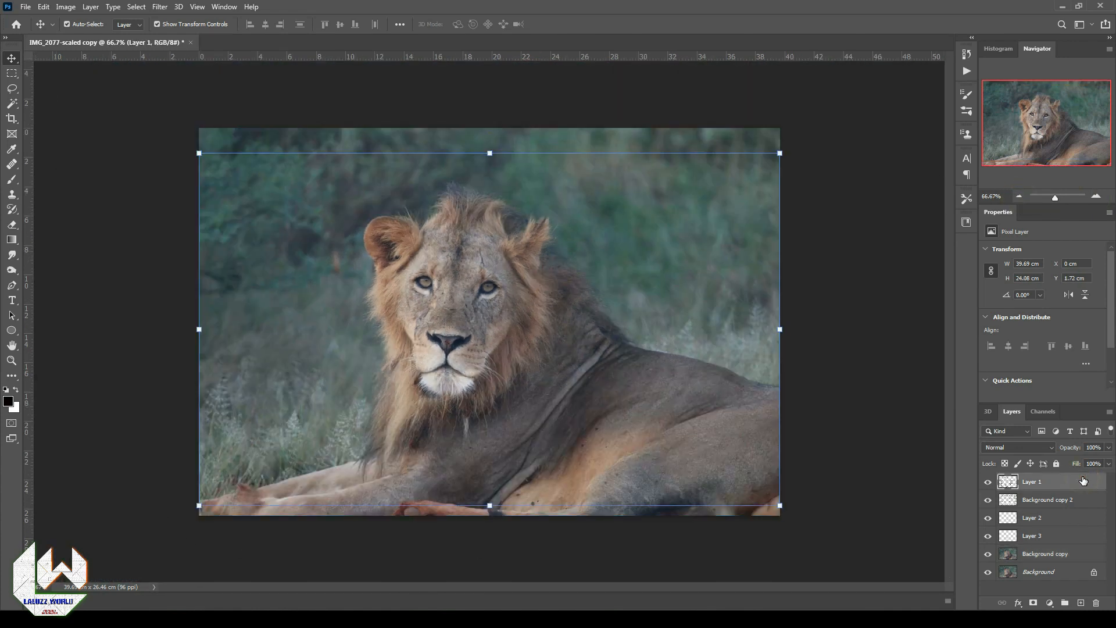
key(ctrl+alt+shift+e)
click(1050, 605)
click(1050, 457)
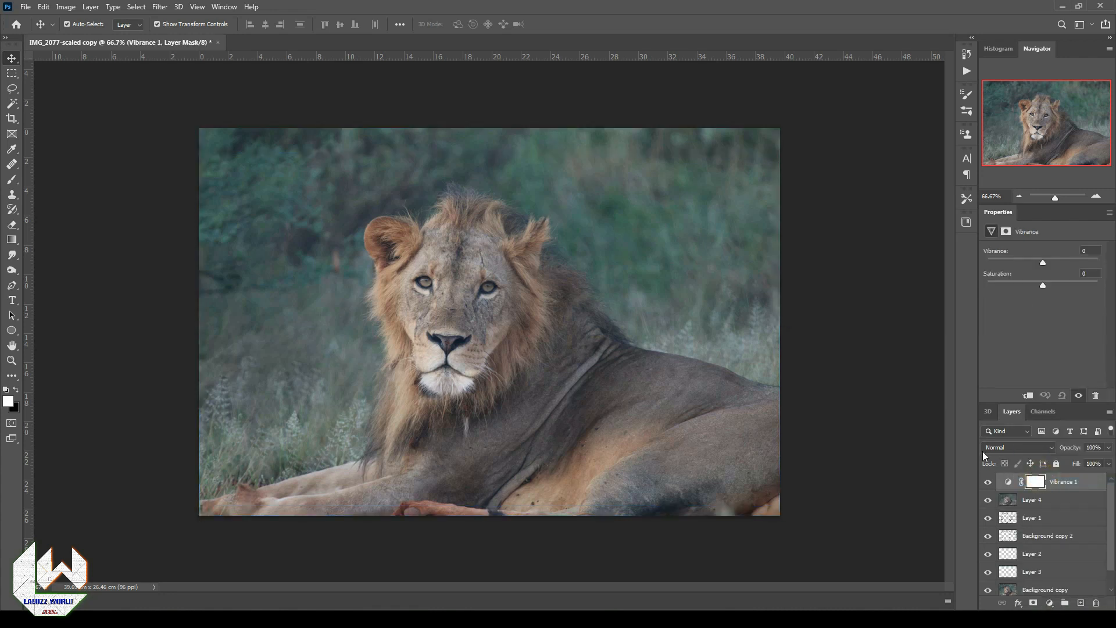
drag(1043, 262, 1047, 285)
- Add a Curves adjustment above the Vibrance layer and pull the midtones down slightly to darken the photo
click(1051, 605)
click(1052, 455)
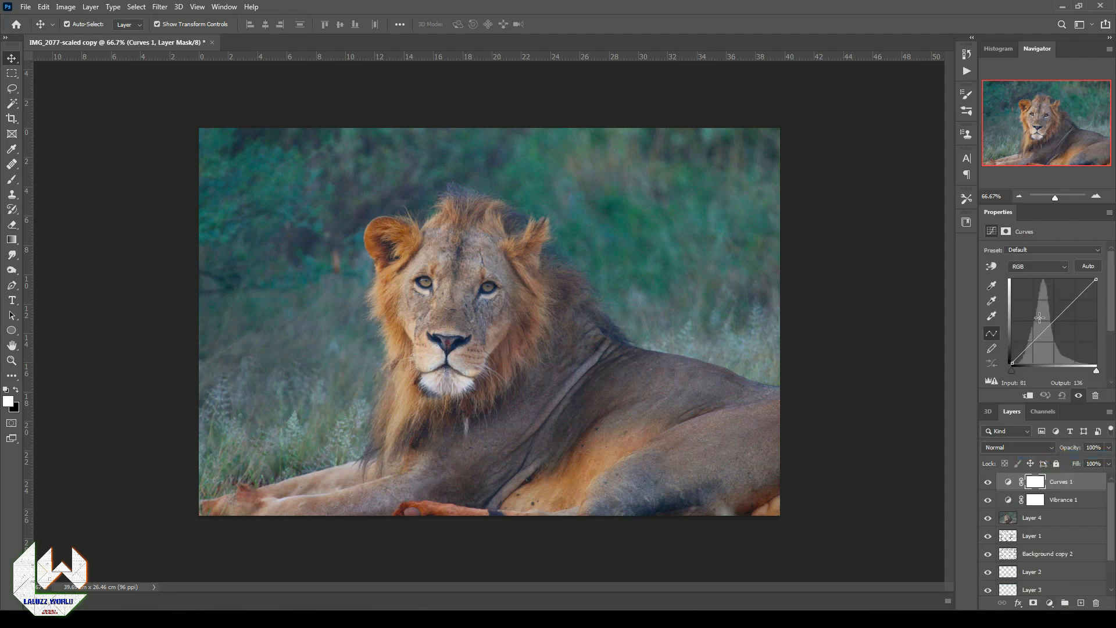
mouse_move(1051, 318)
mouse_down()
mouse_move(1047, 310)
mouse_move(1055, 325)
mouse_up()
- Add a Brightness/Contrast adjustment with brightness 15 and contrast 18
click(1049, 603)
click(1067, 445)
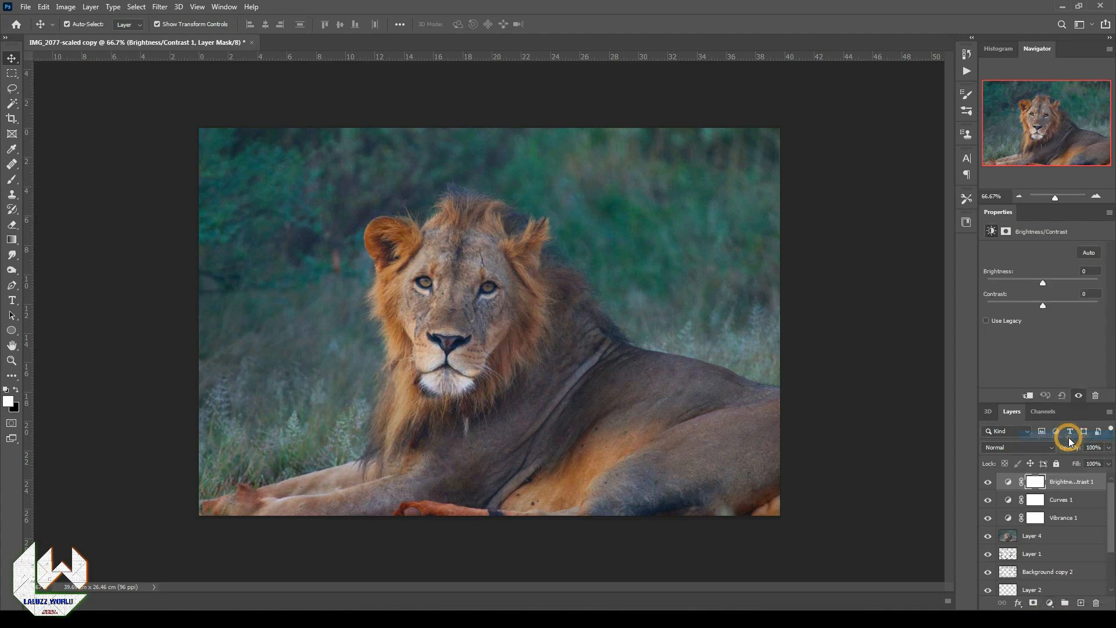
drag(1046, 284, 1053, 316)
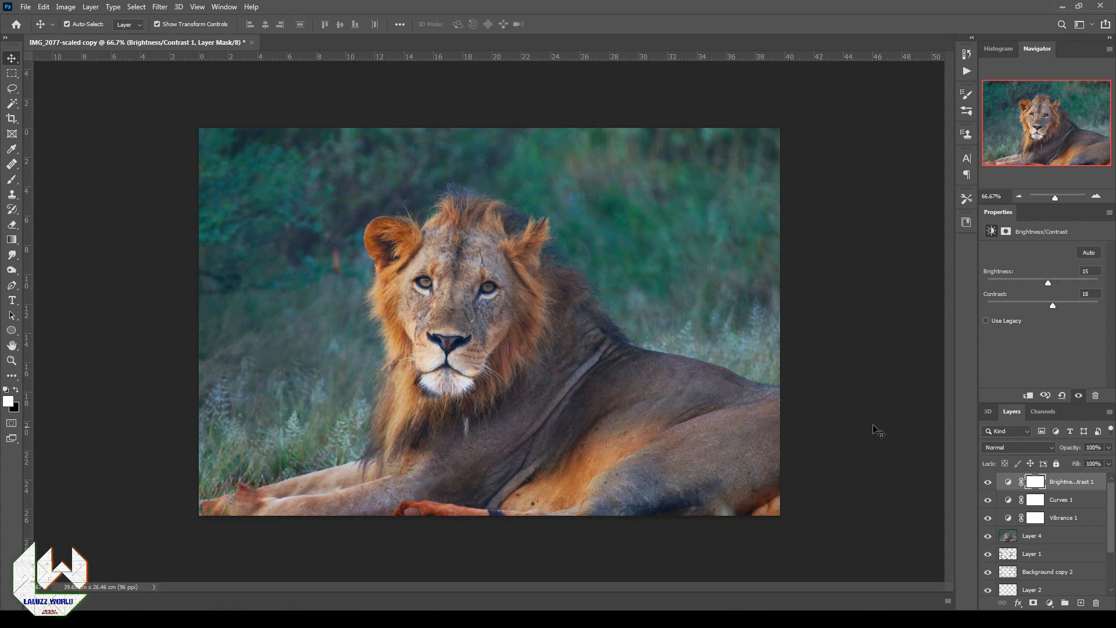
- Merge the visible result into a new top layer and start a Field Blur of 19 px on it
key(ctrl+shift+alt+e)
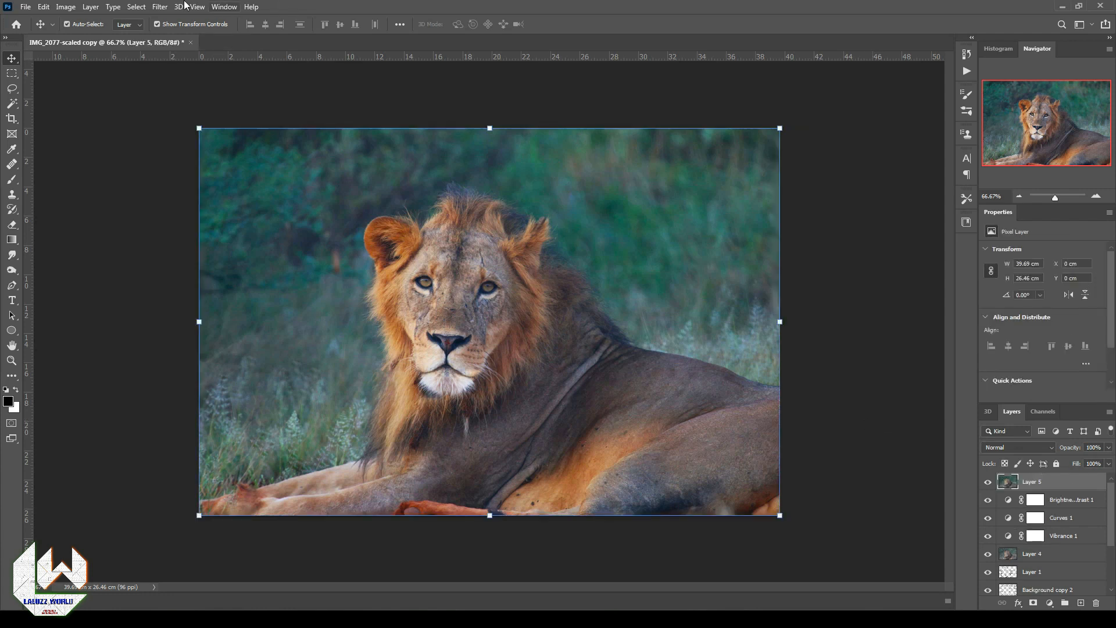
click(159, 7)
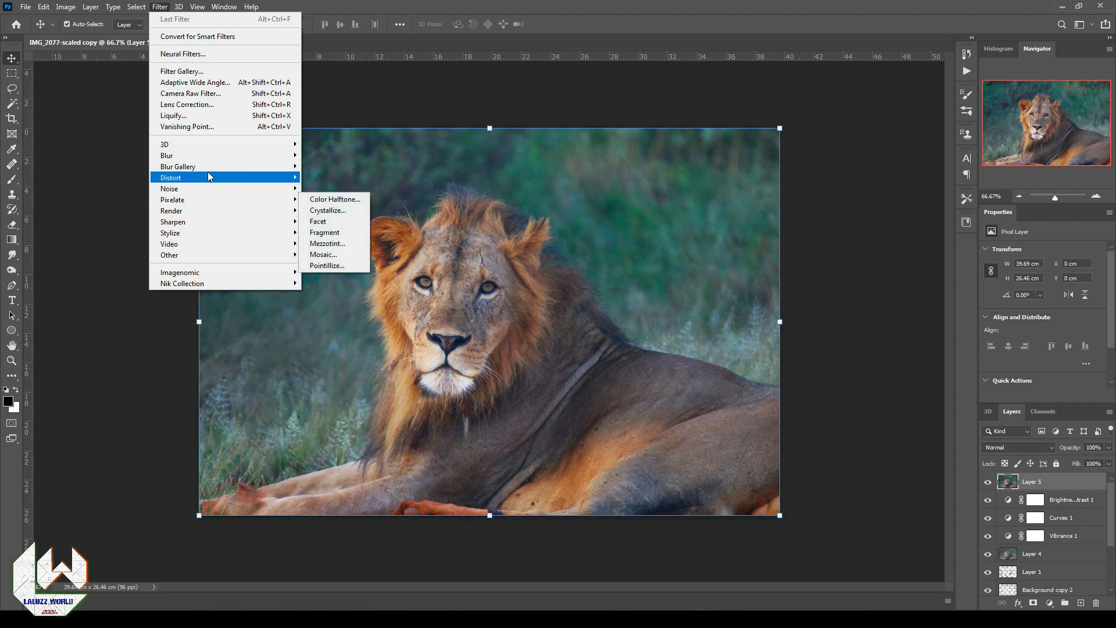
mouse_move(208, 168)
click(326, 166)
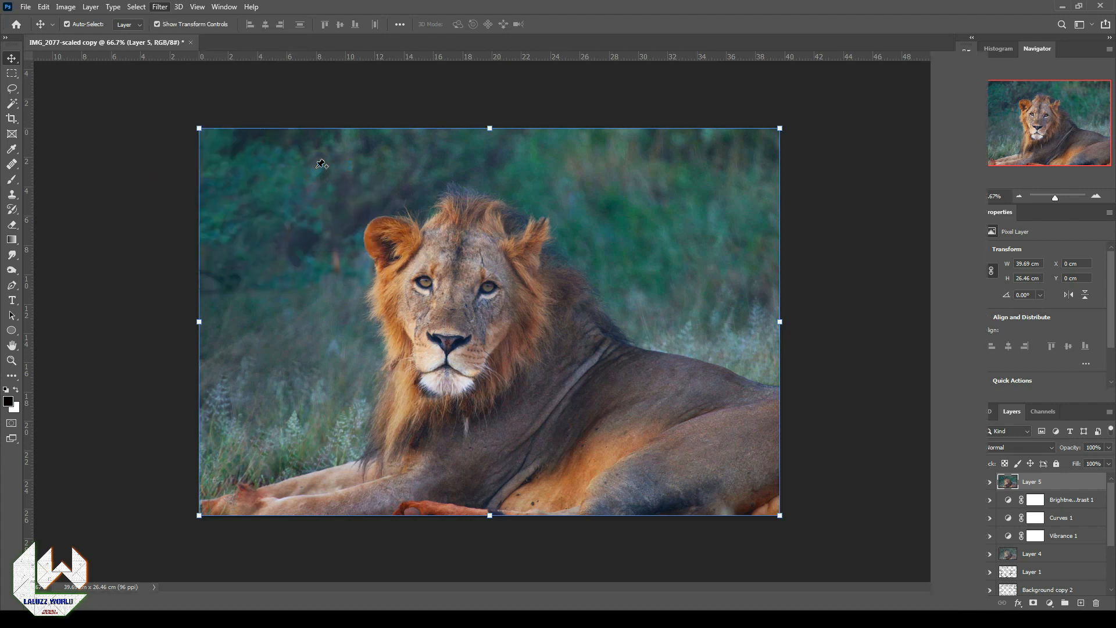
drag(501, 342, 500, 345)
- Set the Field Blur's light bokeh to 47% with a light range of 101 to 102, and apply the blur
drag(1001, 295, 1094, 298)
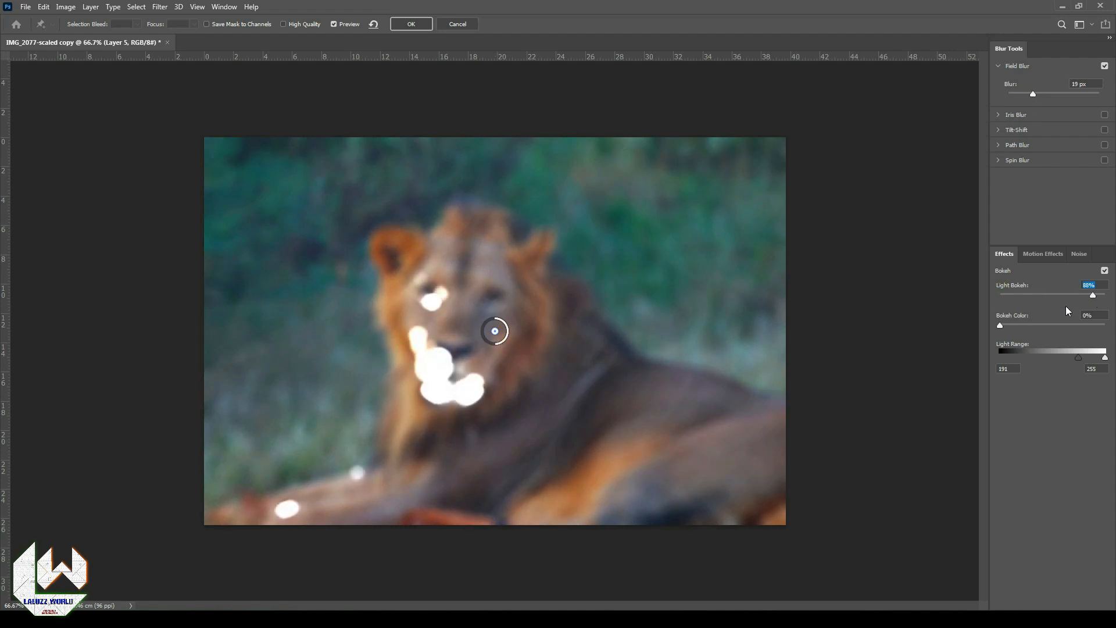
drag(1078, 357, 1042, 361)
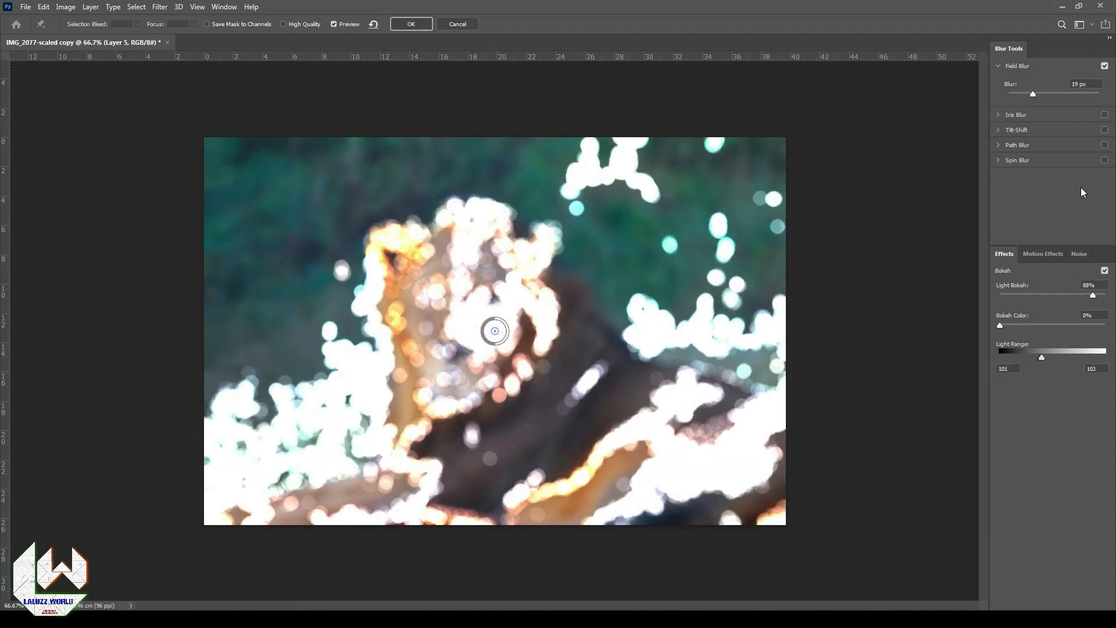
drag(1094, 296, 1050, 295)
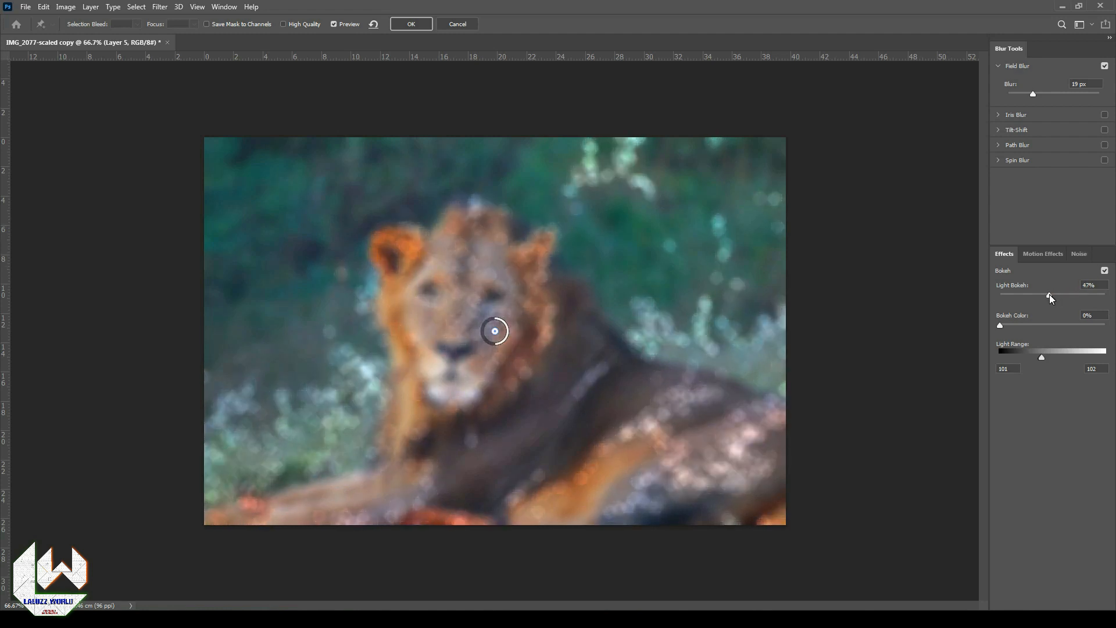
click(425, 25)
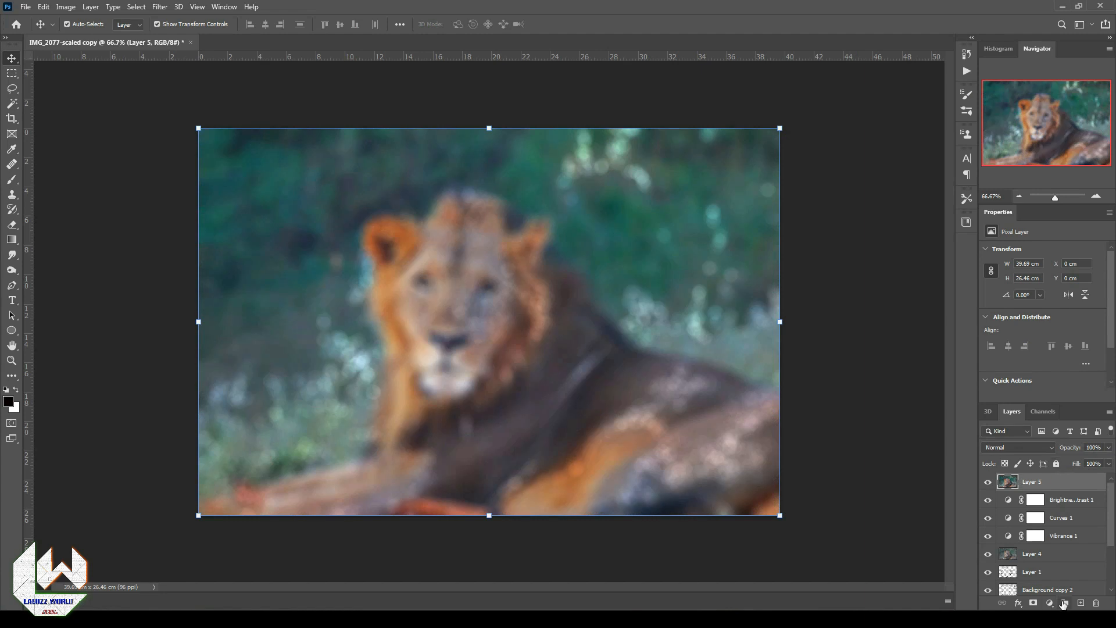
- Add a layer mask to the blurred Layer 5 and invert it to hide the blur
click(1033, 603)
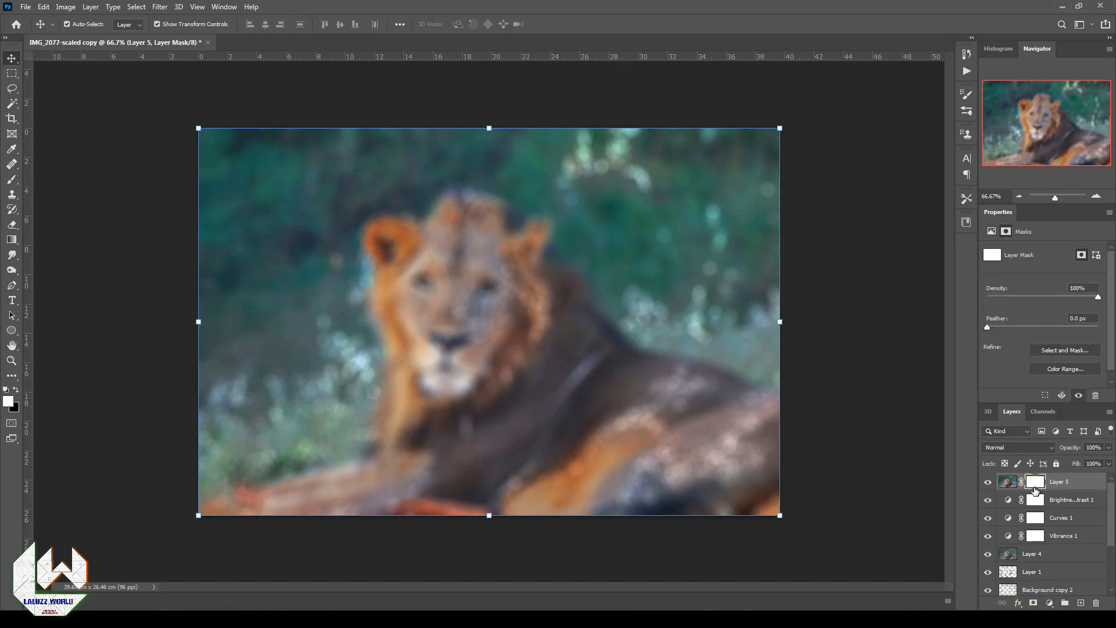
scroll(1064, 366, down, 1)
click(1067, 376)
- Paint white on the Layer 5 mask with a soft 600 px brush over the background above and beside the lion
click(13, 182)
click(13, 185)
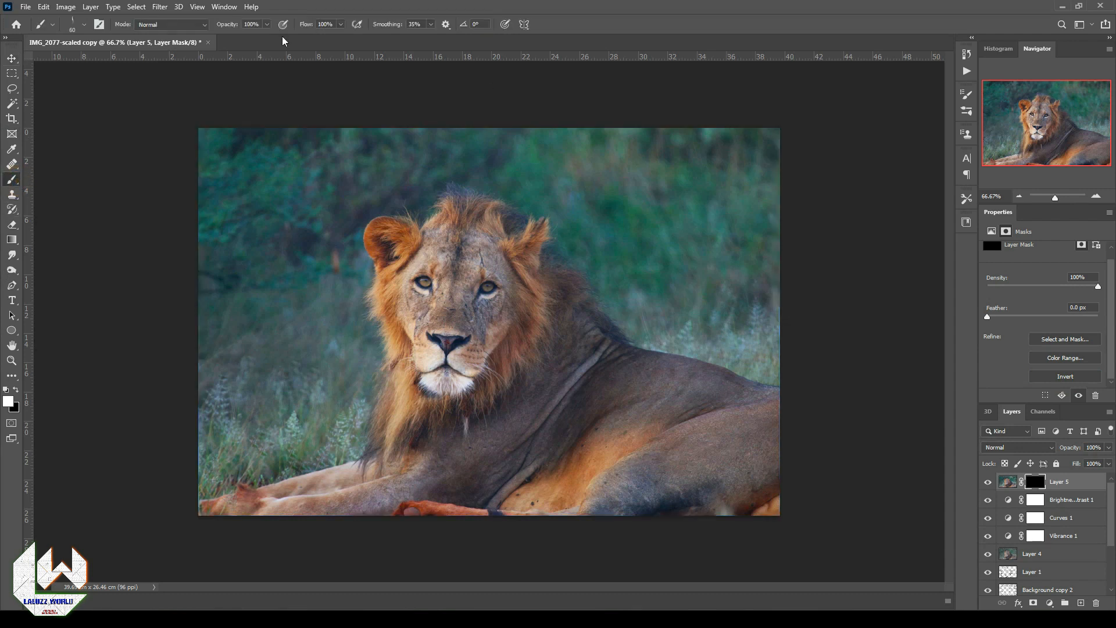
click(85, 25)
click(85, 135)
click(605, 15)
key(bracketright)
key(bracketright)
key(bracketright)
key(bracketright)
key(bracketright)
key(bracketright)
key(bracketright)
key(bracketright)
key(bracketright)
key(bracketright)
key(bracketright)
key(bracketright)
key(bracketright)
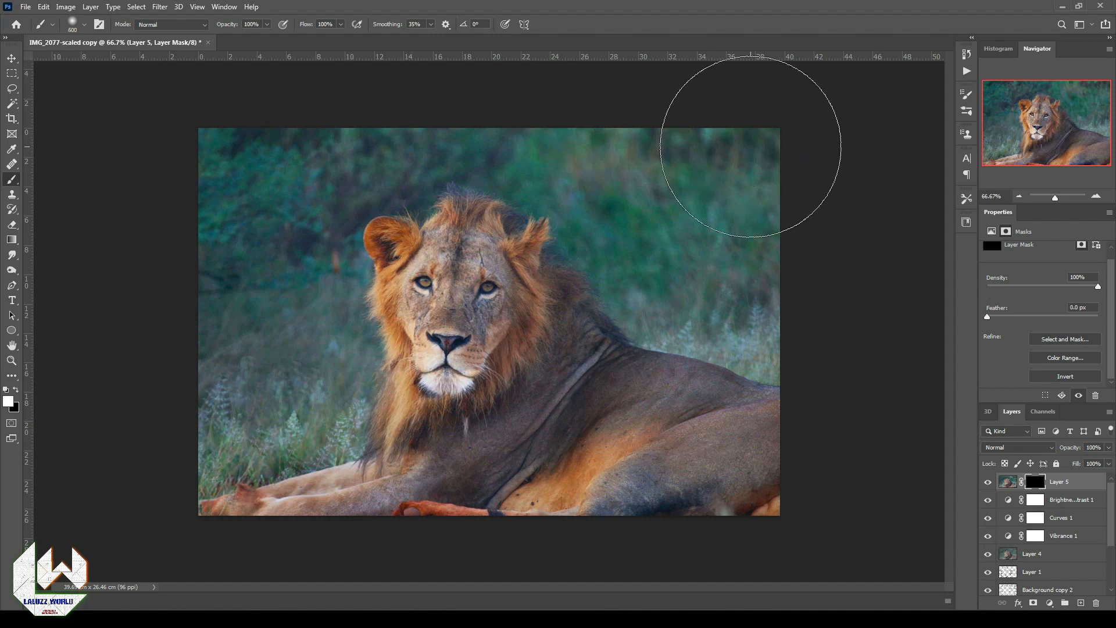
mouse_move(746, 208)
mouse_down()
mouse_move(643, 192)
mouse_move(797, 250)
mouse_up()
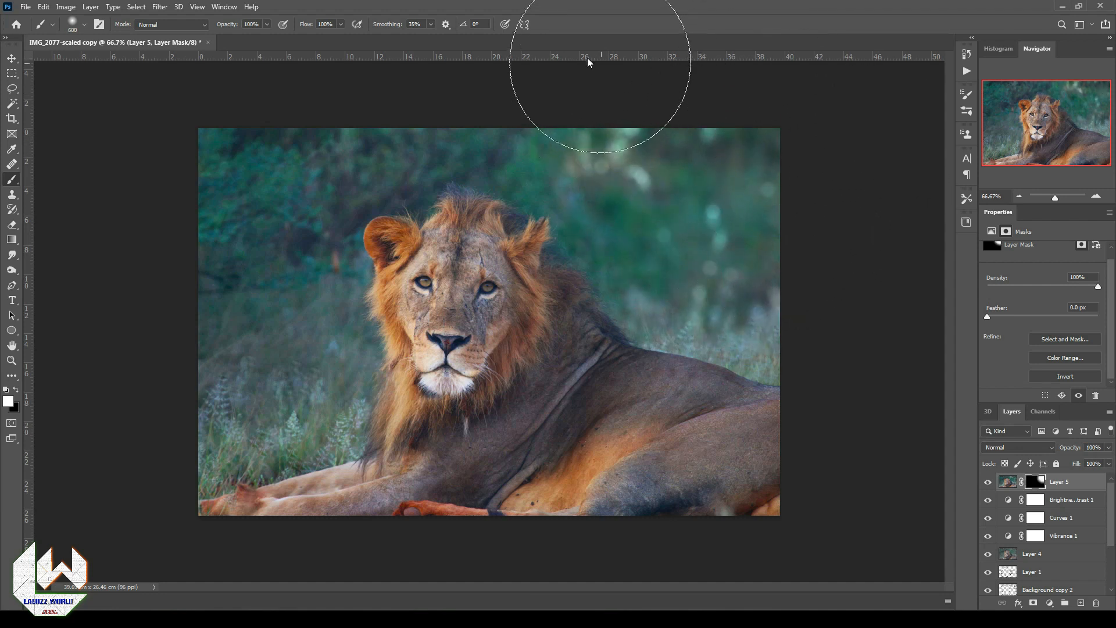
mouse_move(541, 80)
mouse_down()
mouse_move(408, 108)
mouse_move(362, 92)
mouse_move(242, 115)
mouse_move(202, 165)
mouse_move(293, 166)
mouse_up()
key(v)
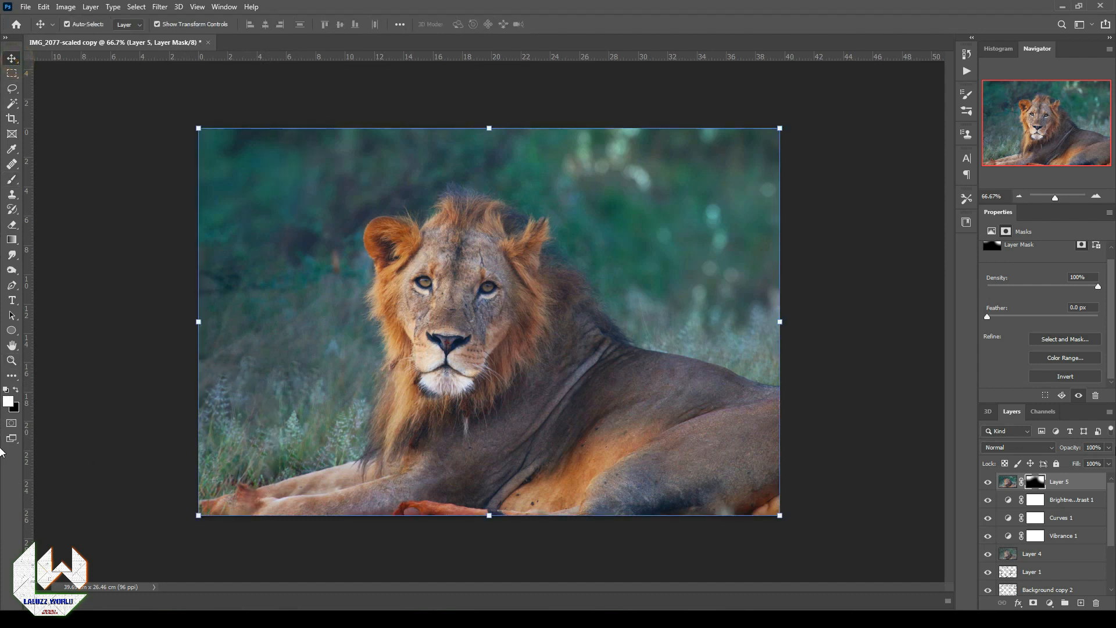
- Merge the visible result into a new top layer and set Camera Raw contrast +8, blacks +12 and temperature +6 on it
key(ctrl+shift+alt+e)
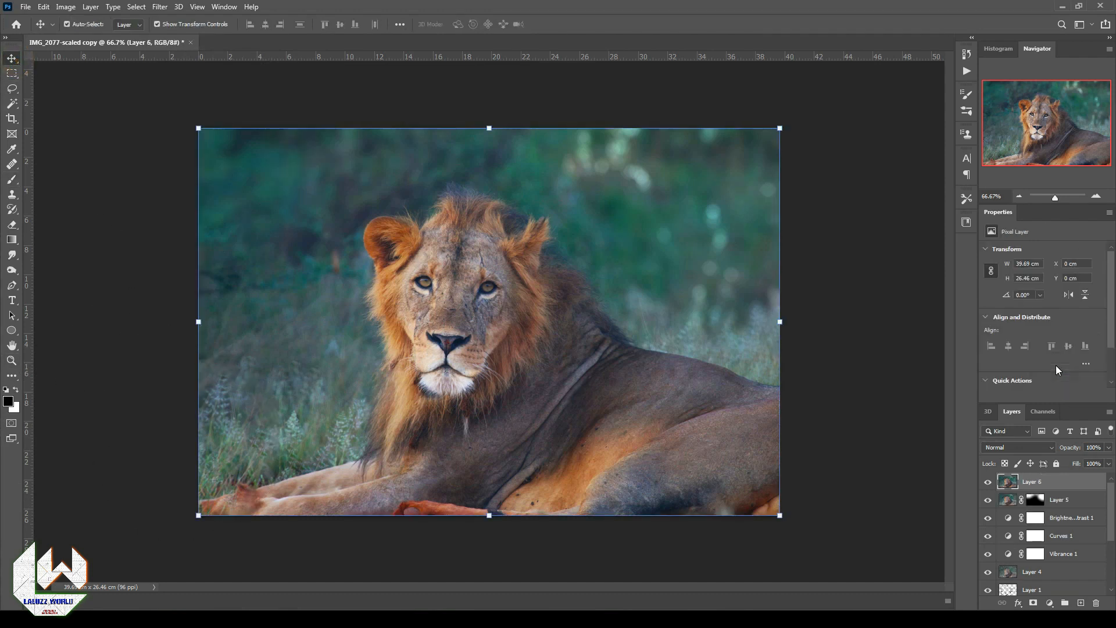
click(160, 7)
click(186, 90)
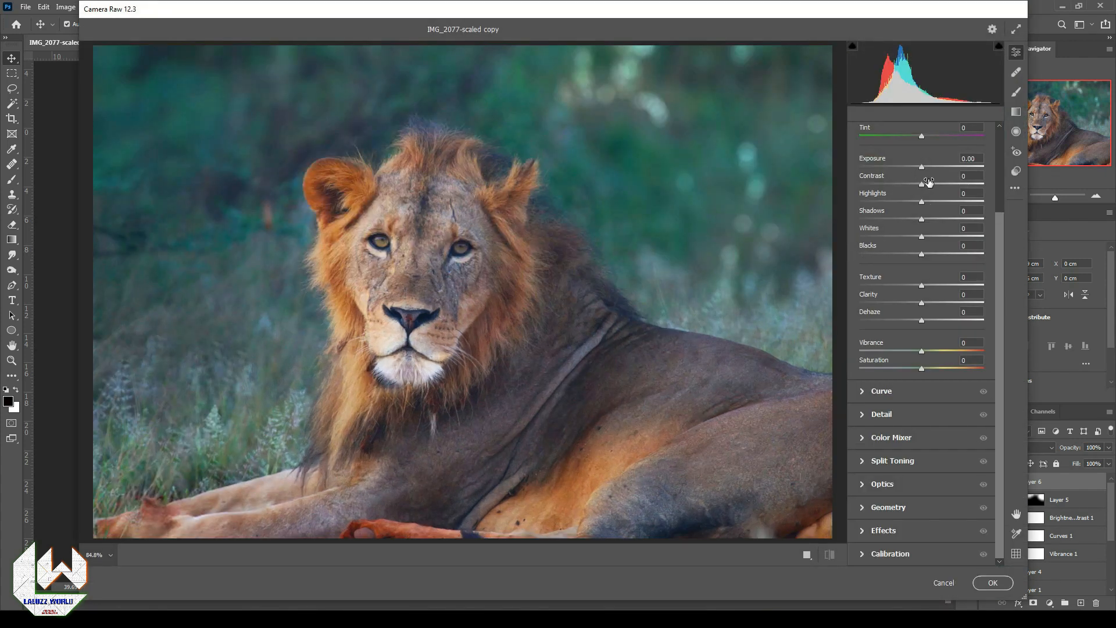
drag(930, 182, 926, 183)
drag(924, 256, 933, 257)
scroll(929, 152, up, 2)
drag(924, 177, 927, 179)
- Set Camera Raw clarity to -1, texture to +28 and saturation to +10, and apply the filter
drag(922, 359, 938, 345)
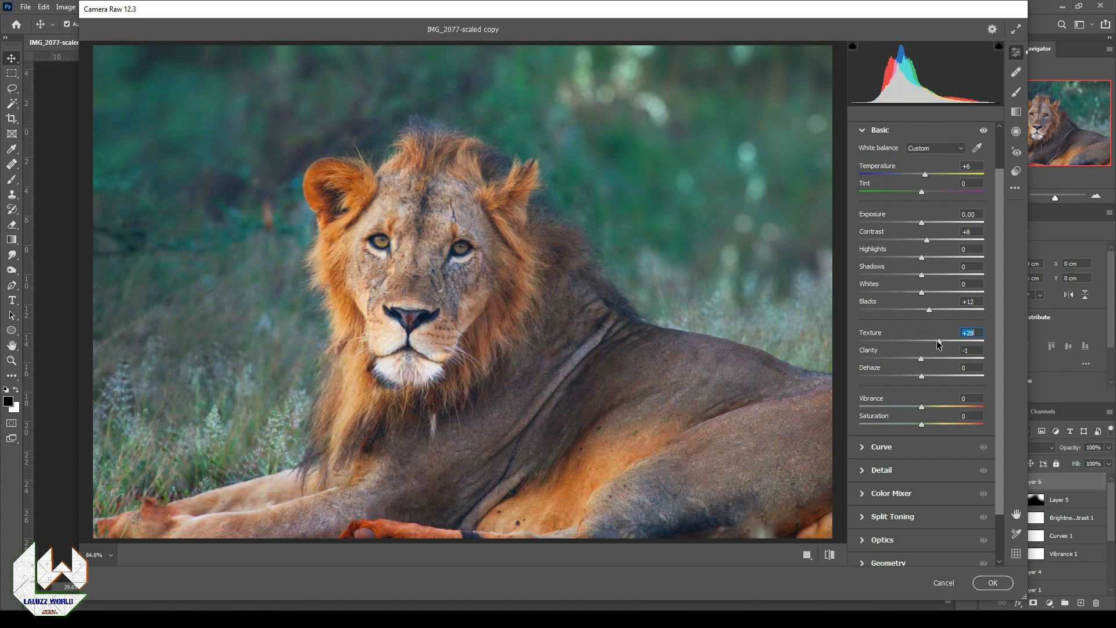
drag(923, 423, 936, 430)
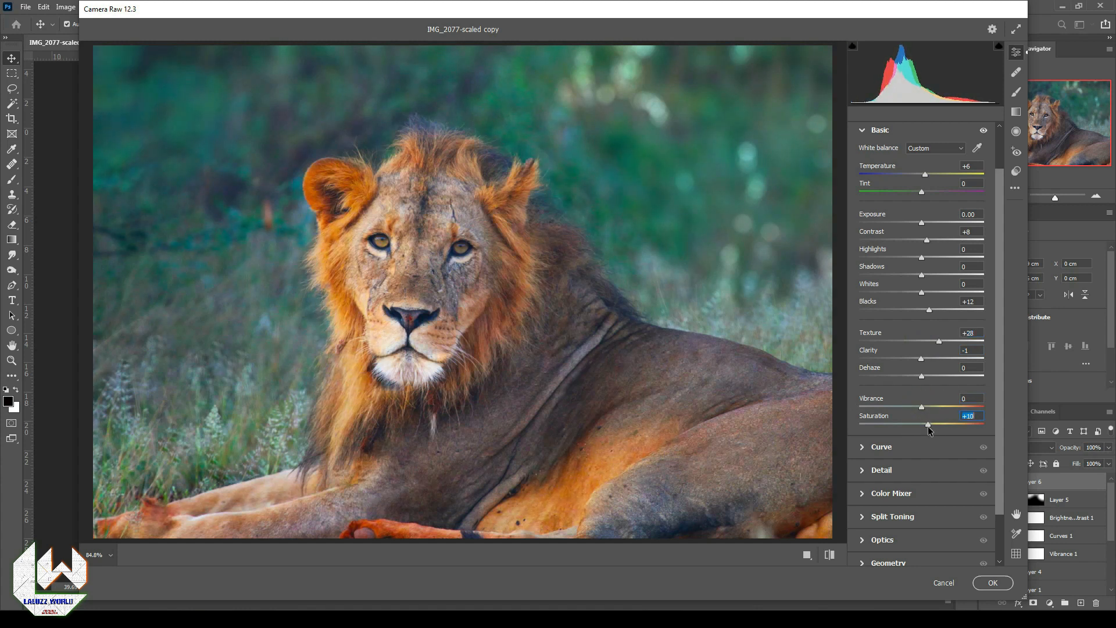
click(1010, 583)
- Hide the intermediate layers beneath Layer 6 and toggle Layer 6 to compare the edited photo with the original
drag(994, 500, 987, 592)
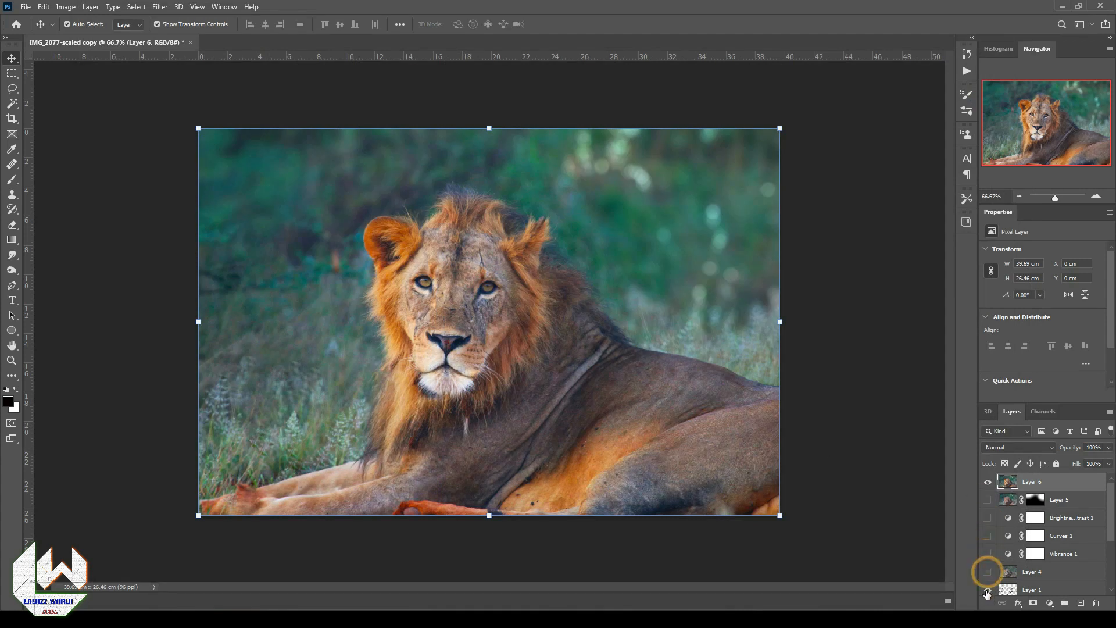
scroll(1017, 575, down, 3)
click(990, 573)
scroll(1035, 557, up, 3)
click(984, 481)
click(984, 482)
click(984, 481)
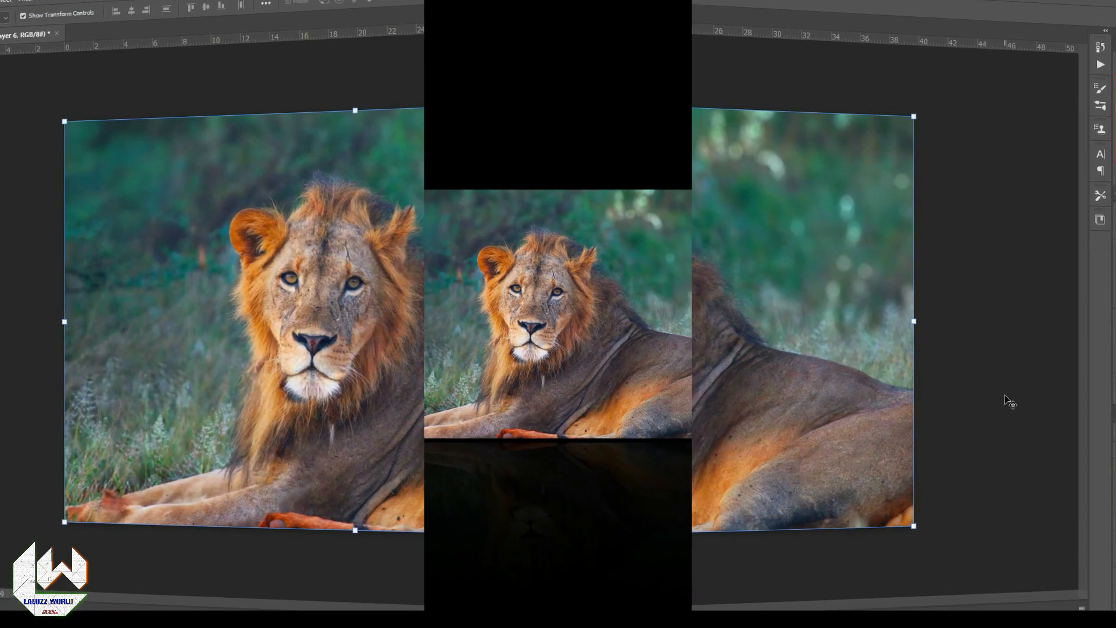